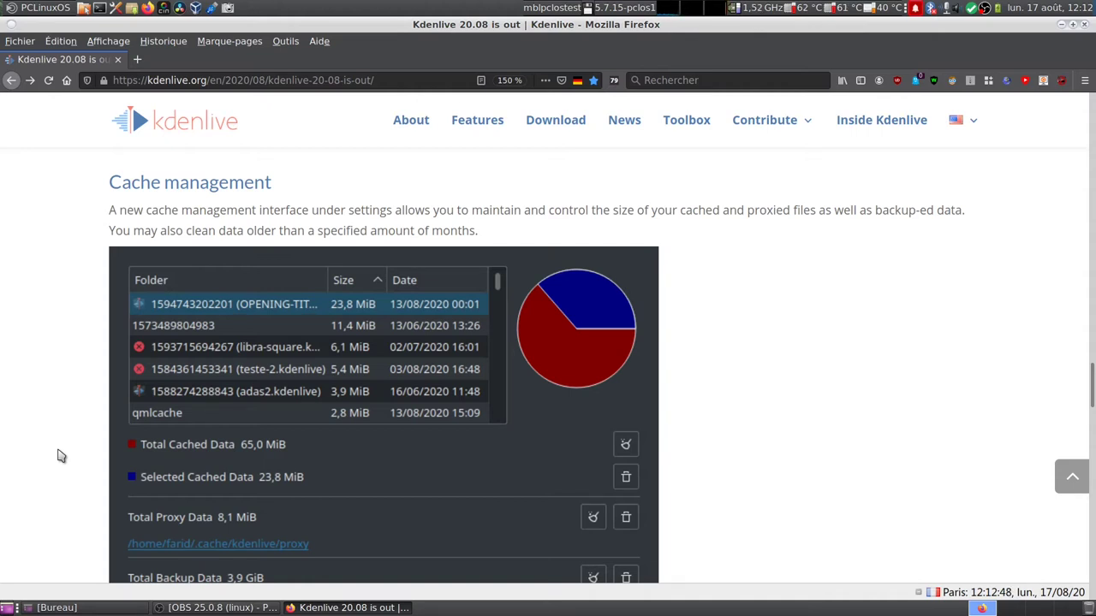
Read the cache management, new shortcuts and miscellaneous improvements sections of the Kdenlive 20.08 release notes
{"action": "scroll", "coordinate": [129, 452], "scroll_direction": "down", "scroll_amount": 5}
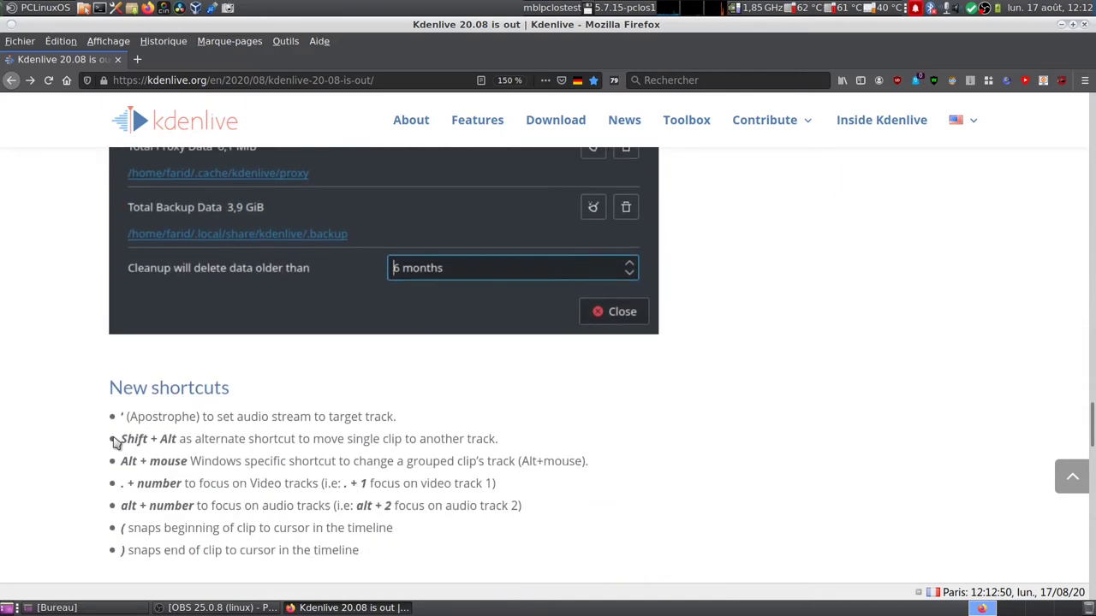
{"action": "scroll", "coordinate": [102, 440], "scroll_direction": "down", "scroll_amount": 2}
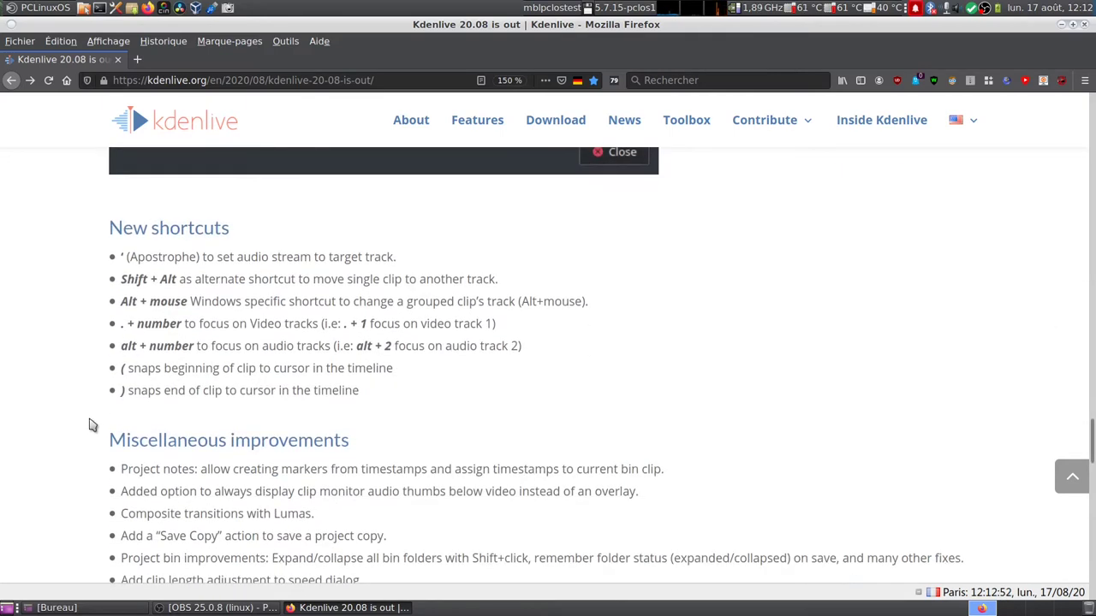
{"action": "scroll", "coordinate": [86, 419], "scroll_direction": "down", "scroll_amount": 1}
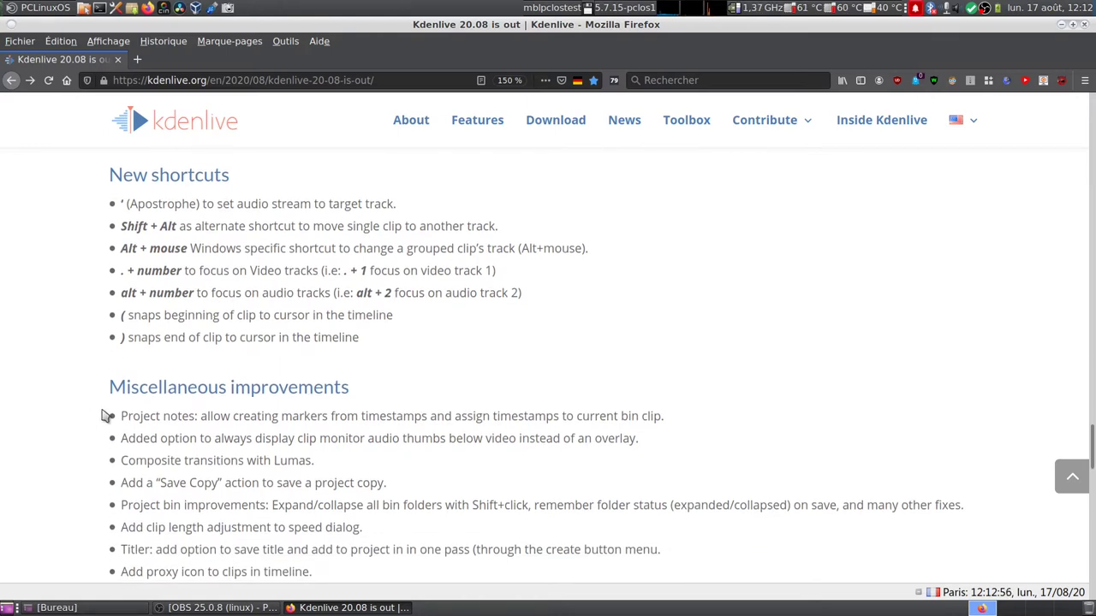
{"action": "scroll", "coordinate": [82, 408], "scroll_direction": "down", "scroll_amount": 1}
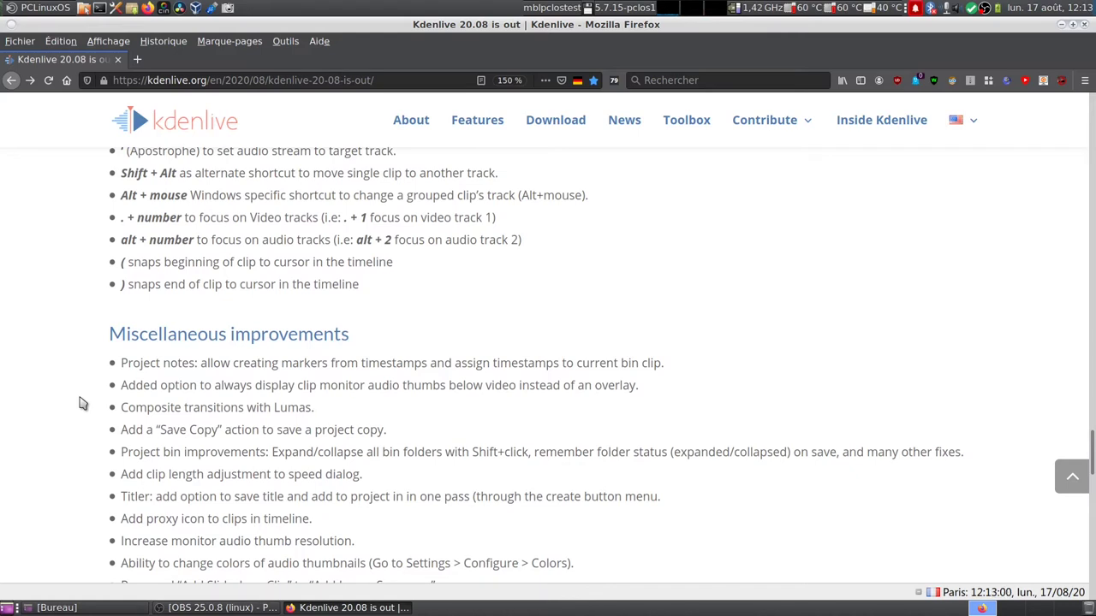
{"action": "scroll", "coordinate": [79, 400], "scroll_direction": "down", "scroll_amount": 5}
{"action": "scroll", "coordinate": [79, 401], "scroll_direction": "up", "scroll_amount": 10}
{"action": "scroll", "coordinate": [274, 324], "scroll_direction": "up", "scroll_amount": 4}
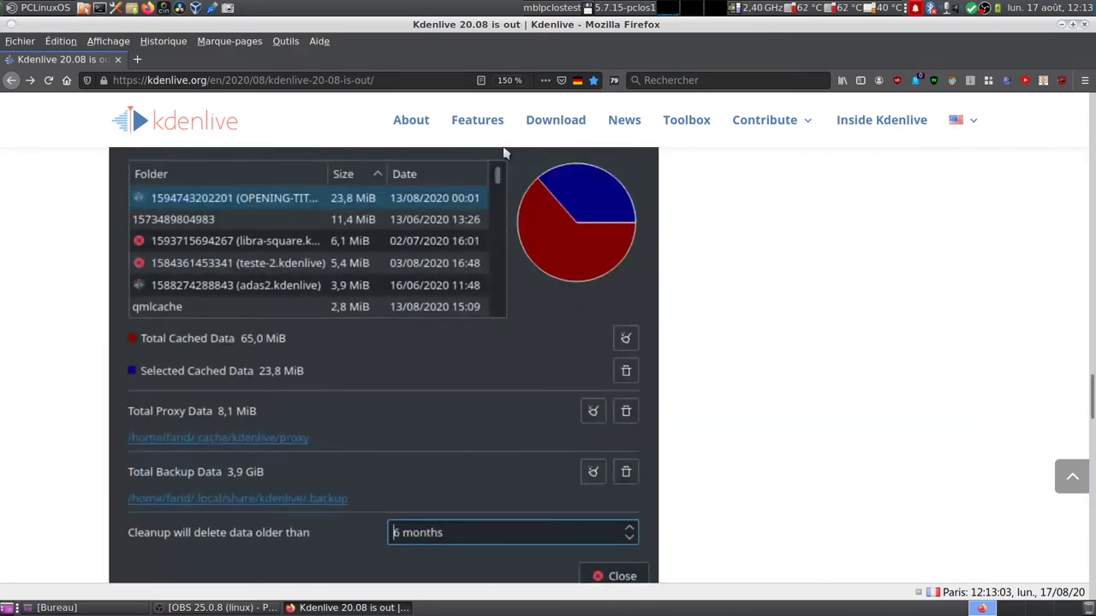
Open the Kdenlive download page and look through the packages offered for each operating system
{"action": "left_click", "coordinate": [545, 122]}
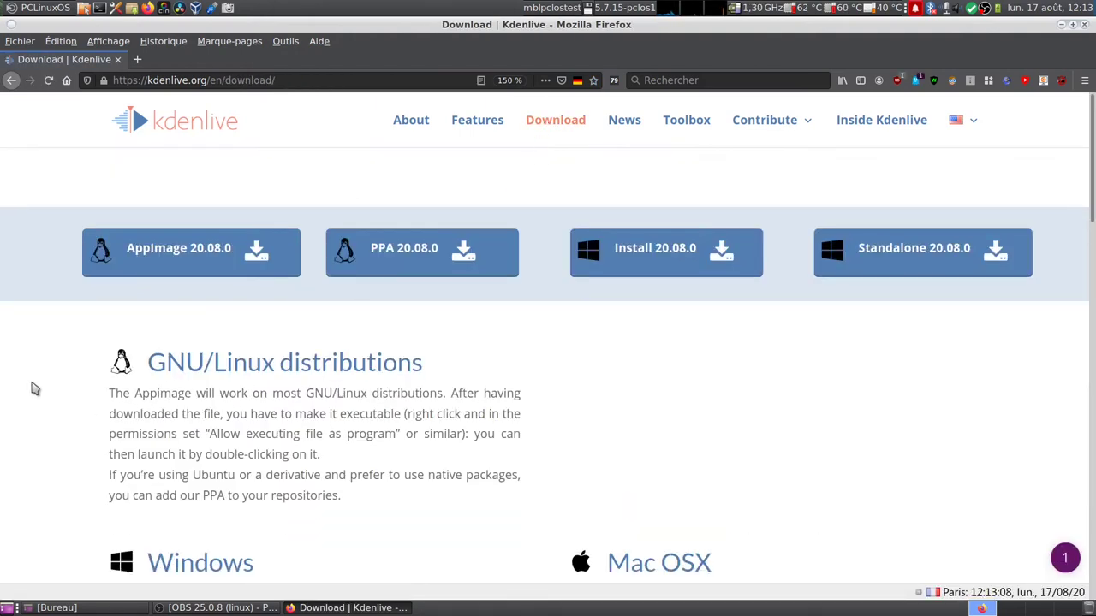
{"action": "scroll", "coordinate": [17, 369], "scroll_direction": "down", "scroll_amount": 10}
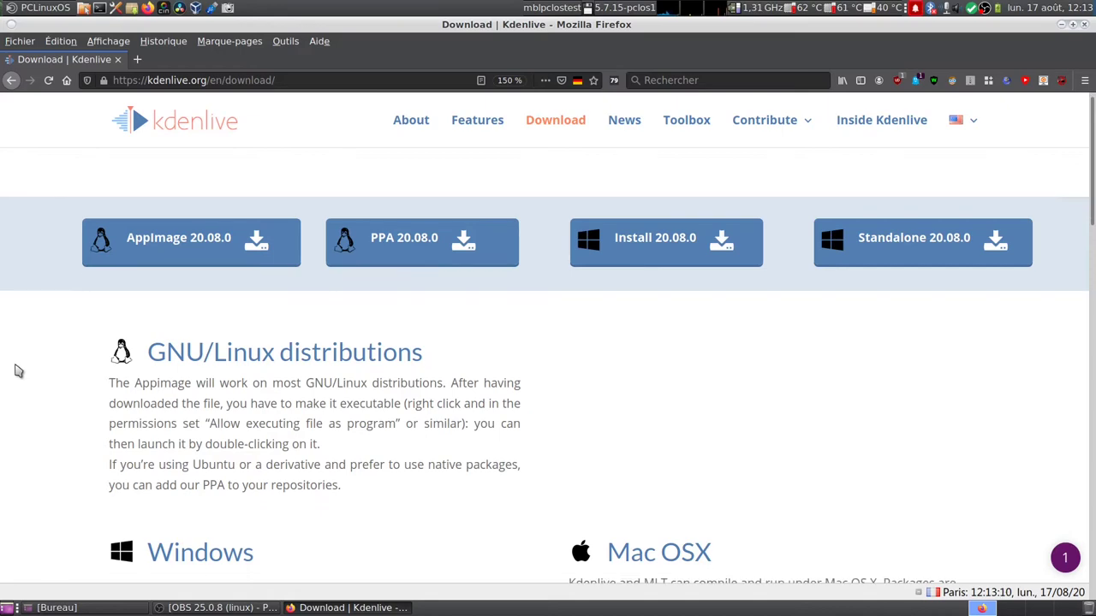
{"action": "scroll", "coordinate": [194, 357], "scroll_direction": "down", "scroll_amount": 3}
{"action": "scroll", "coordinate": [733, 308], "scroll_direction": "up", "scroll_amount": 12}
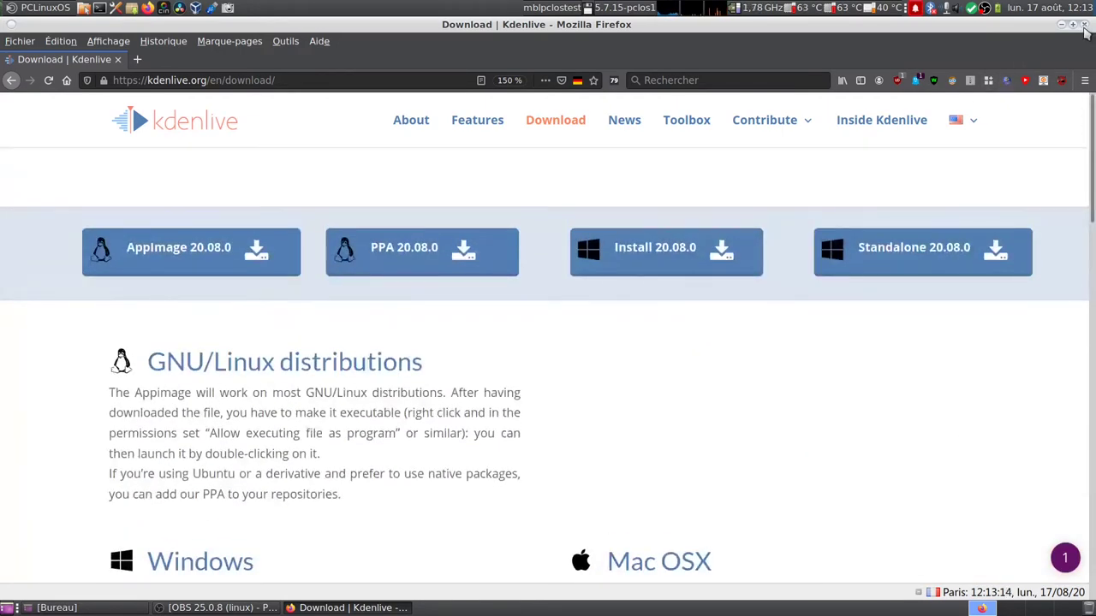
Close the browser and launch Kdenlive by searching the applications for "kde"
{"action": "left_click", "coordinate": [1085, 27]}
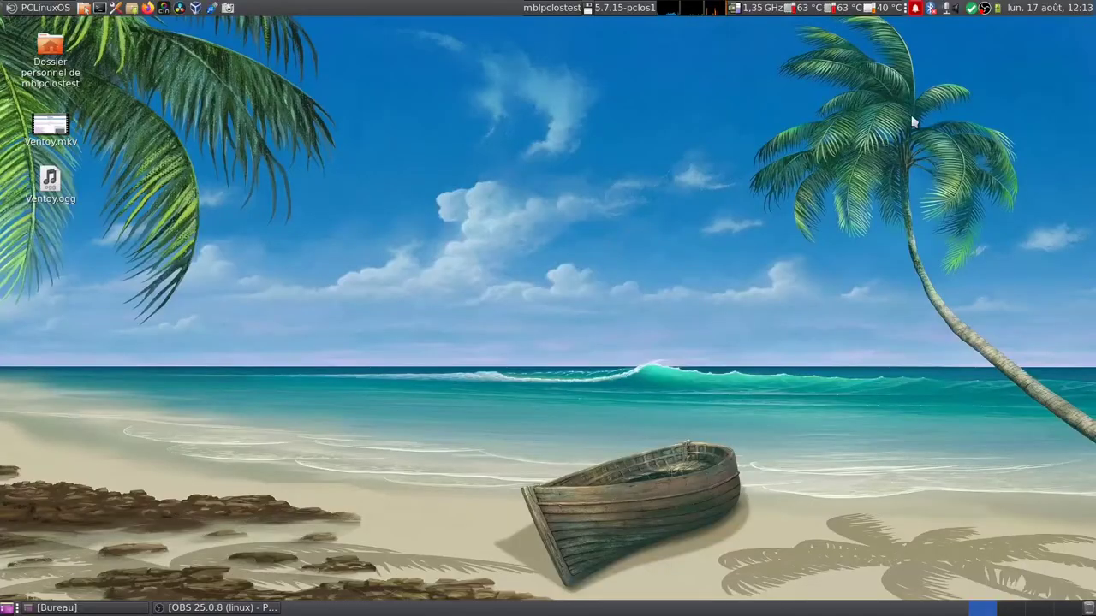
{"action": "left_click", "coordinate": [44, 10]}
{"action": "type", "text": "kde"}
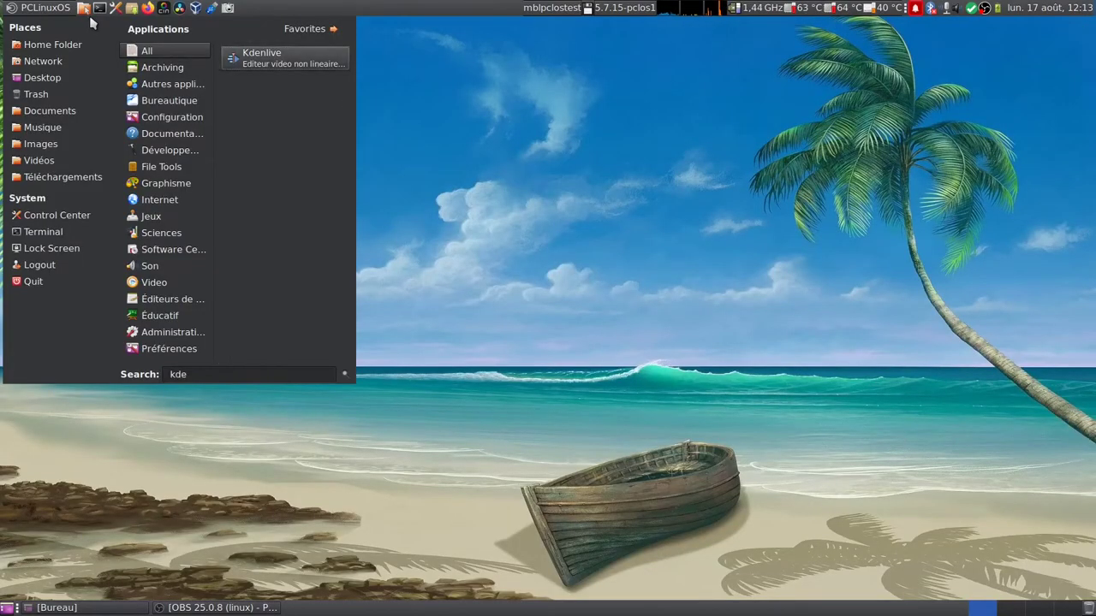
{"action": "key", "text": "Return"}
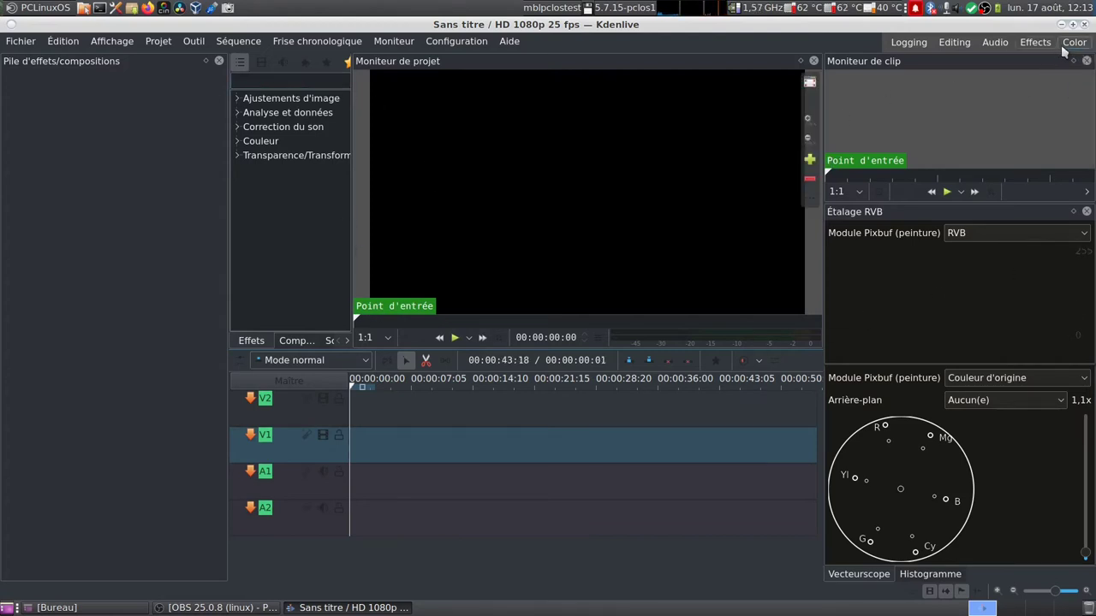
Load the saved 20.04 workspace layout
{"action": "left_click", "coordinate": [99, 45]}
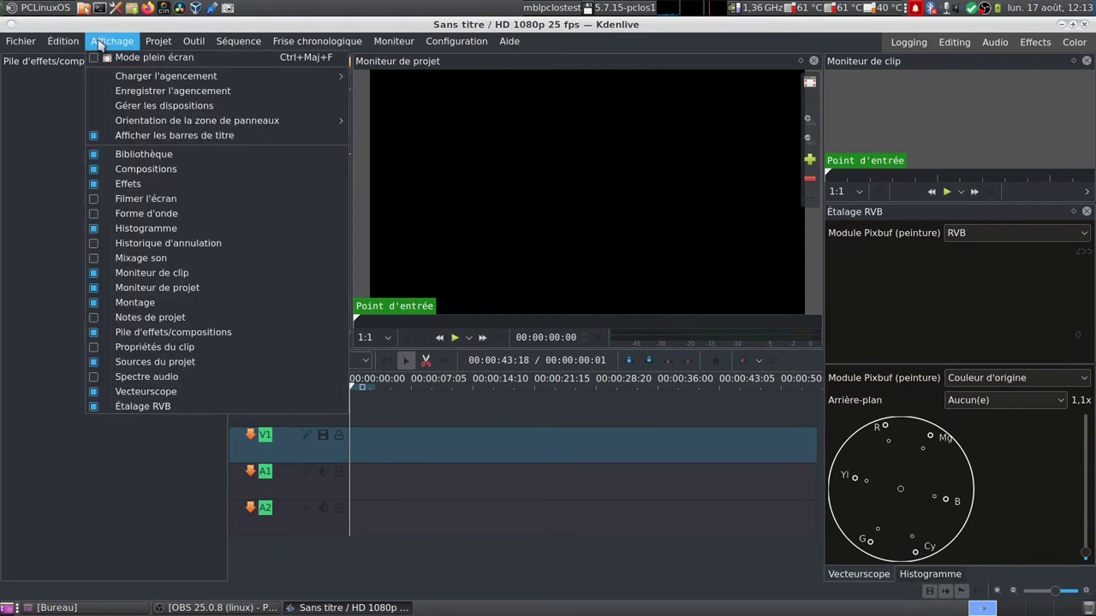
{"action": "mouse_move", "coordinate": [154, 77]}
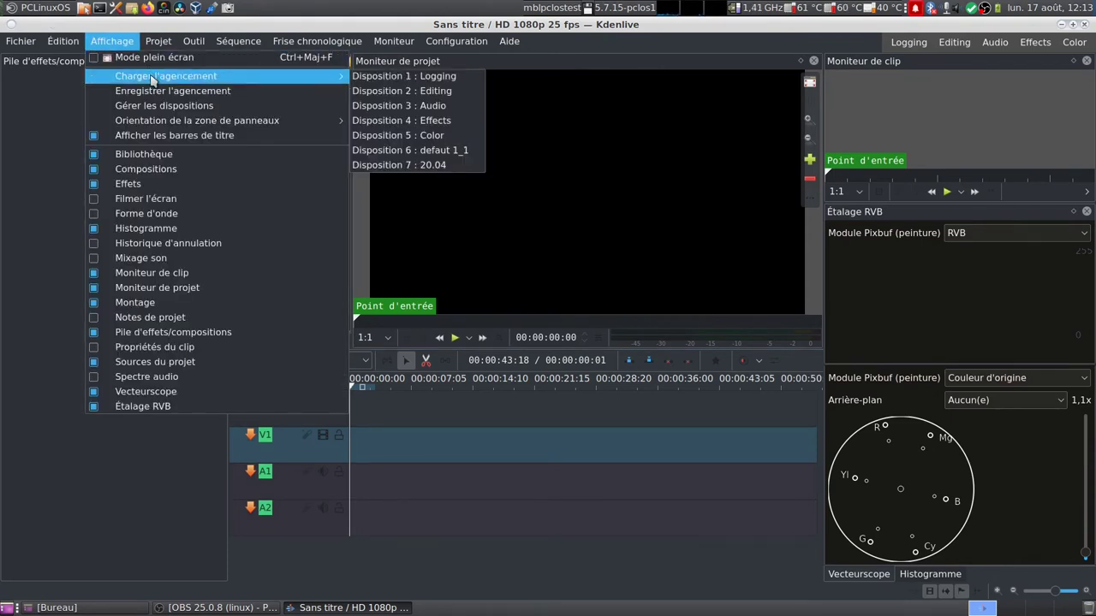
{"action": "left_click", "coordinate": [449, 166]}
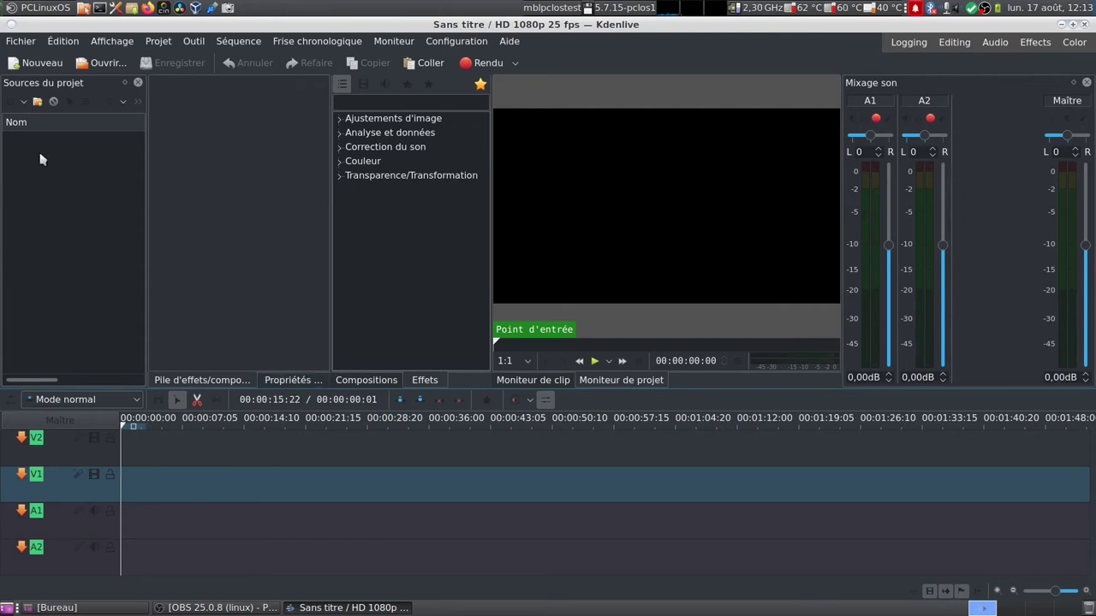
Open the cached data management dialog, examine the cache, proxy and backup data, and close it
{"action": "left_click", "coordinate": [21, 42]}
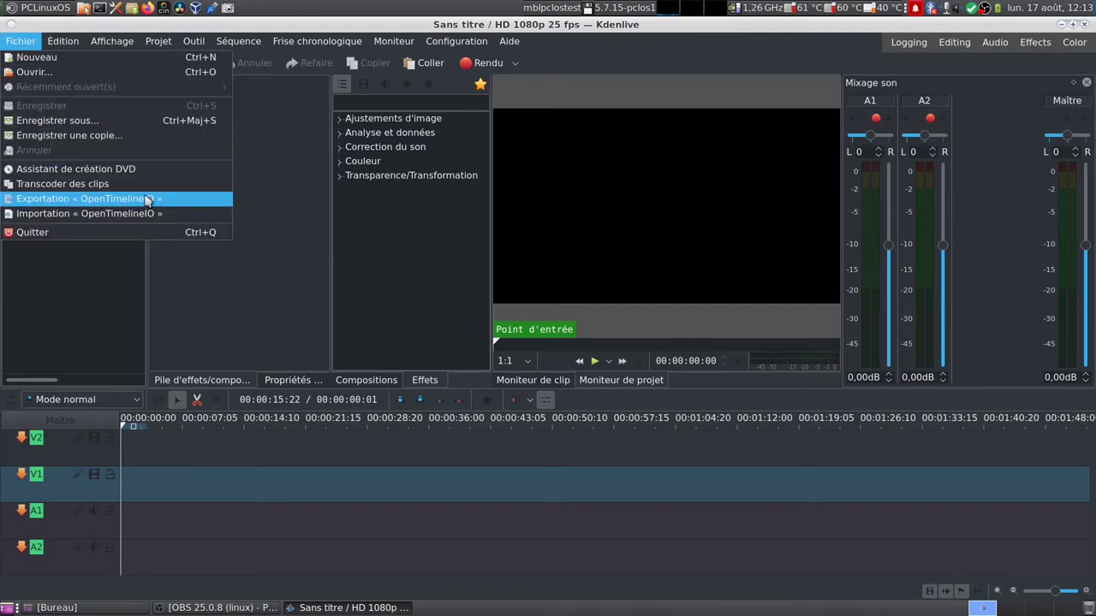
{"action": "mouse_move", "coordinate": [91, 43]}
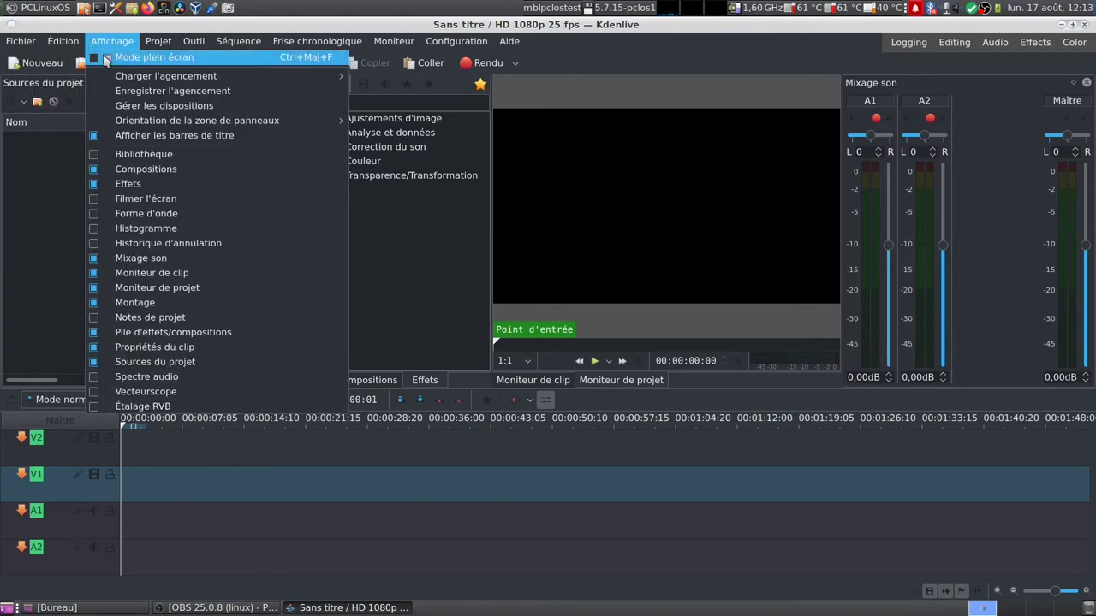
{"action": "mouse_move", "coordinate": [137, 77]}
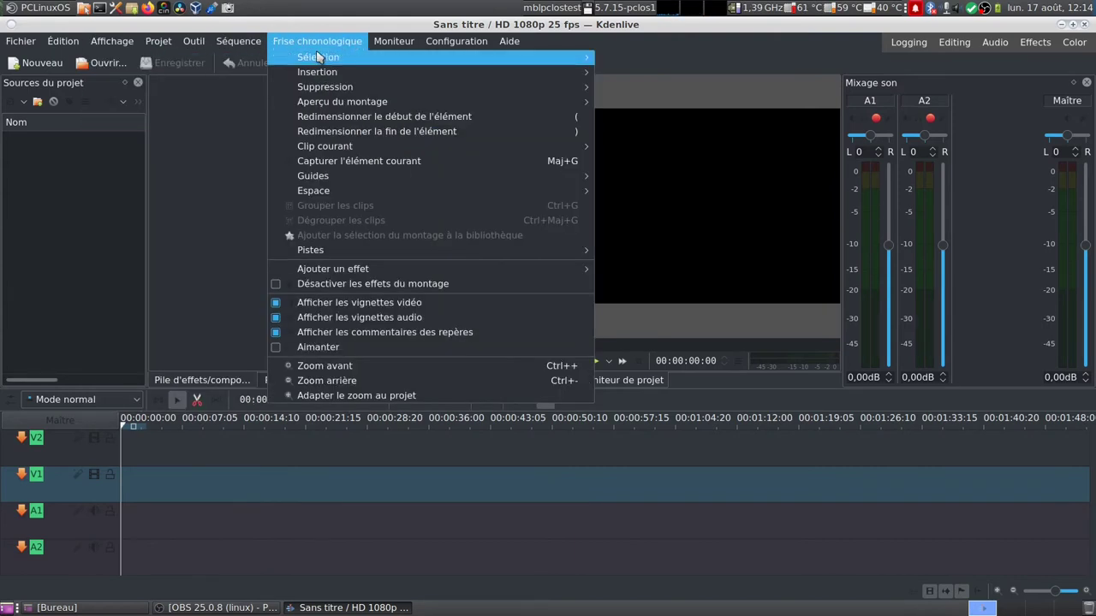
{"action": "mouse_move", "coordinate": [392, 45]}
{"action": "mouse_move", "coordinate": [447, 43]}
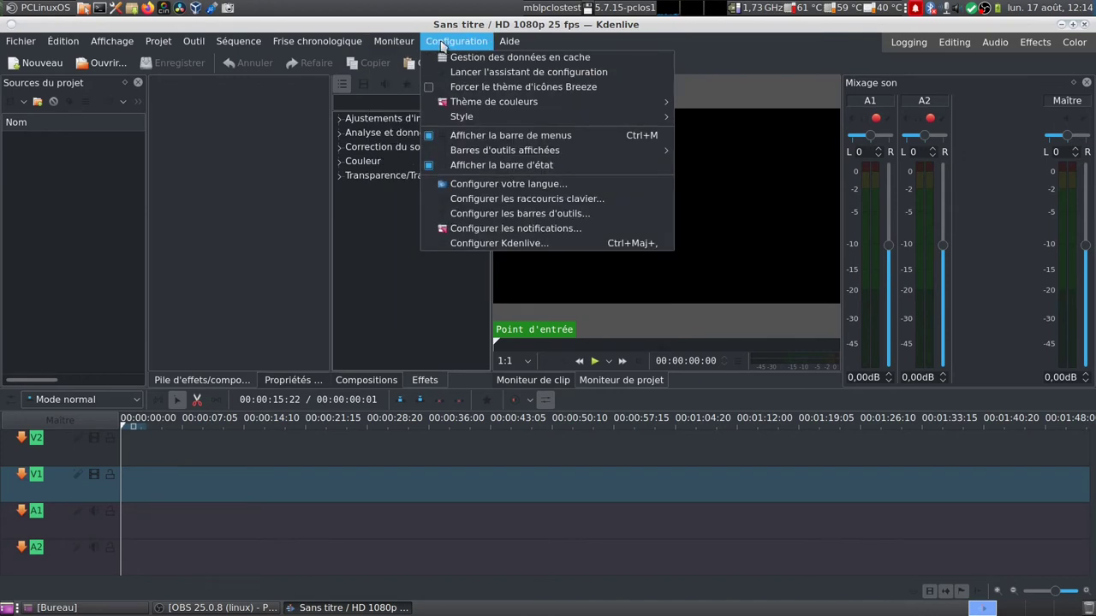
{"action": "left_click", "coordinate": [482, 60]}
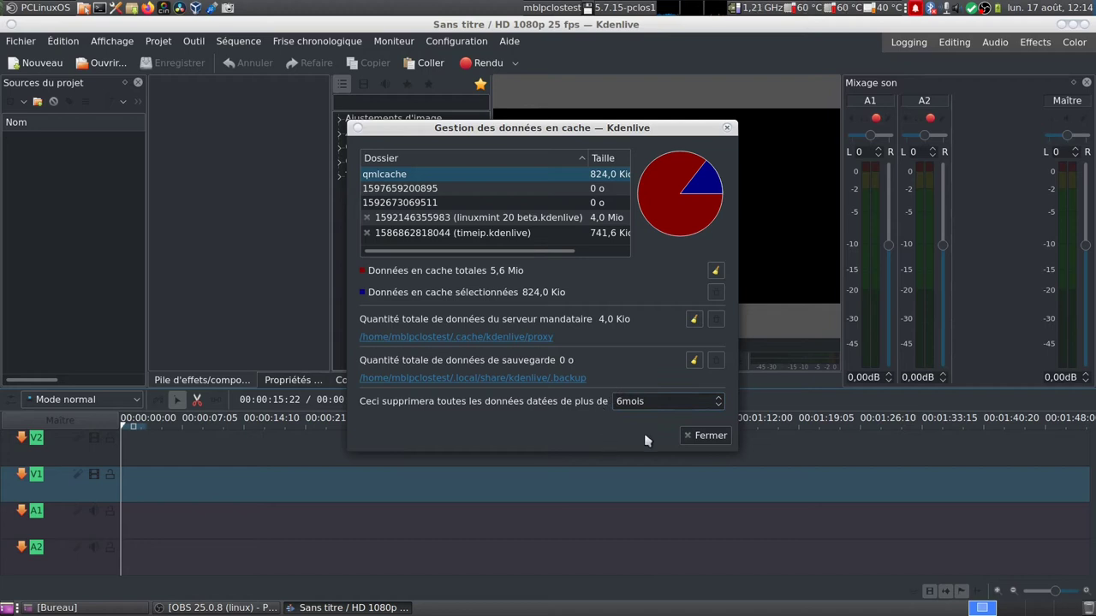
{"action": "left_click", "coordinate": [703, 436]}
Go through the Kdenlive configuration pages, from the project defaults to the conversion profiles, and leave without changing any setting
{"action": "left_click", "coordinate": [472, 46]}
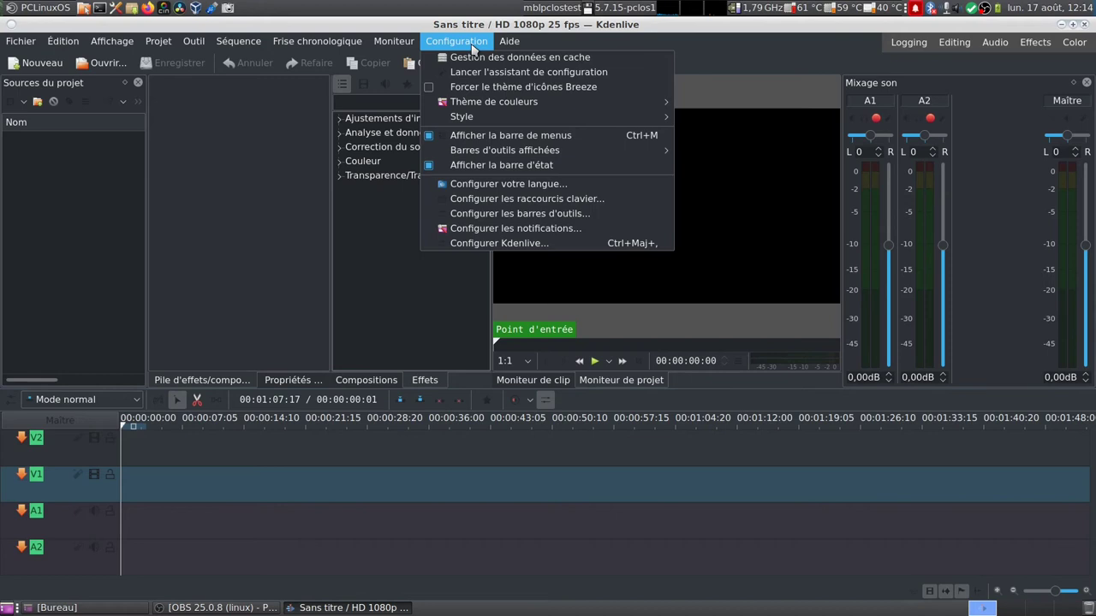
{"action": "left_click", "coordinate": [532, 244]}
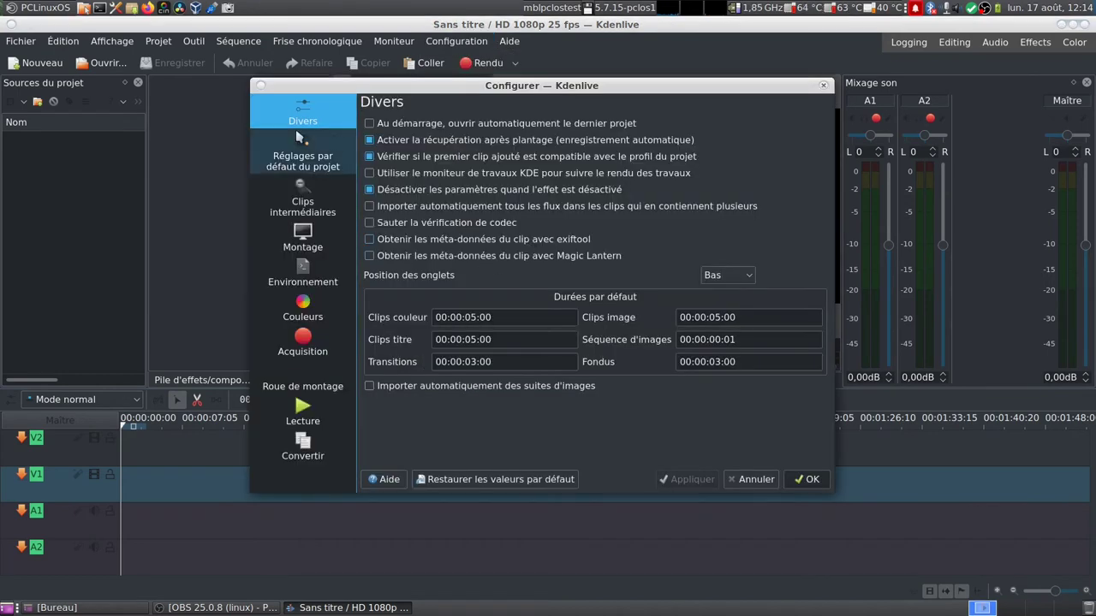
{"action": "left_click", "coordinate": [291, 158]}
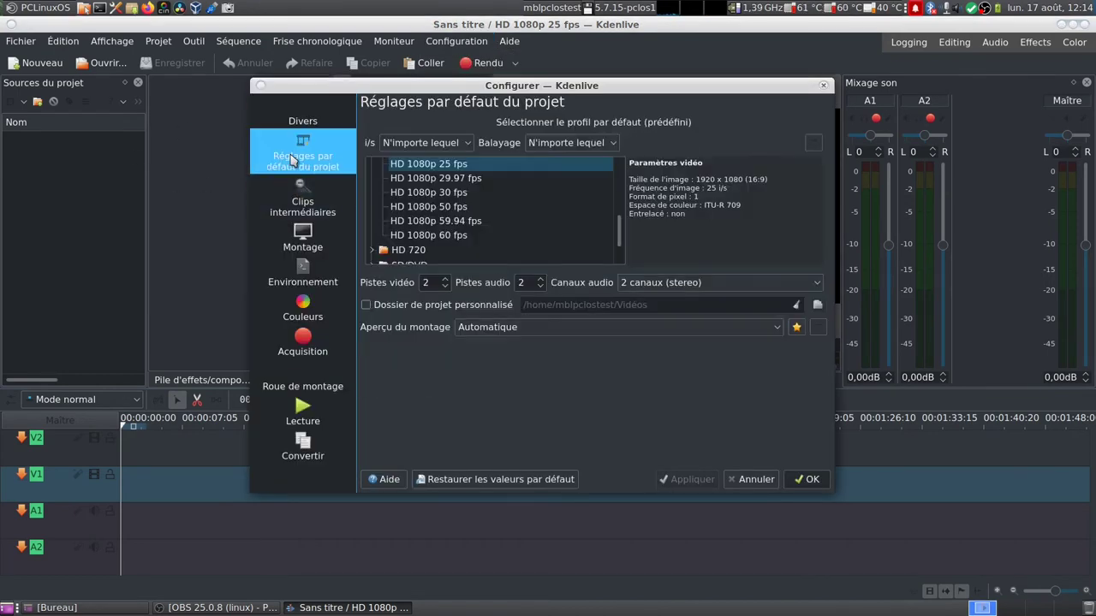
{"action": "left_click", "coordinate": [300, 205]}
{"action": "left_click", "coordinate": [298, 250]}
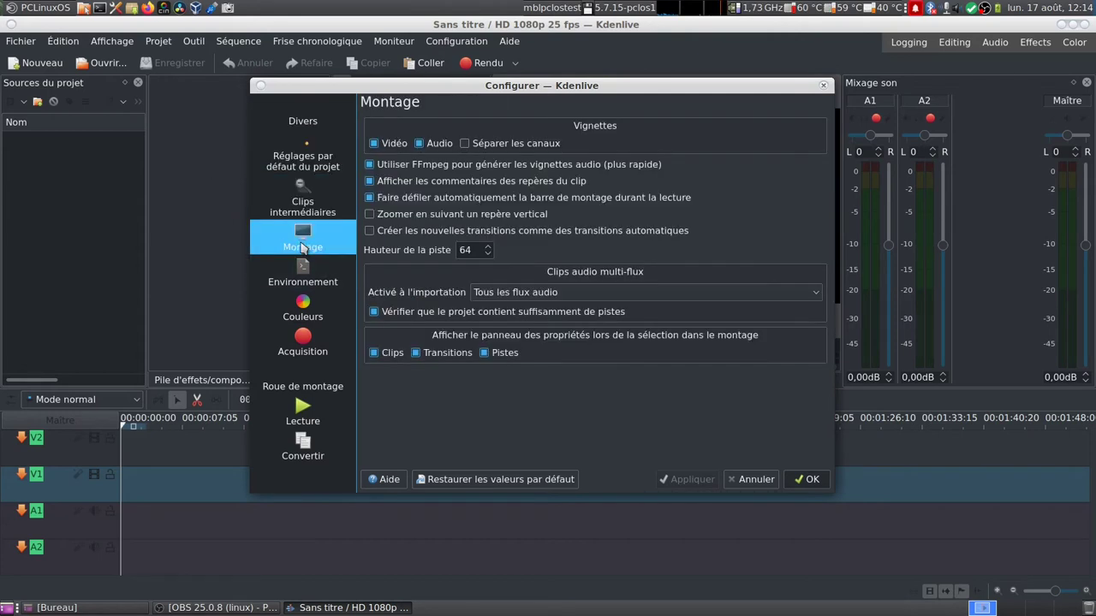
{"action": "left_click", "coordinate": [301, 282]}
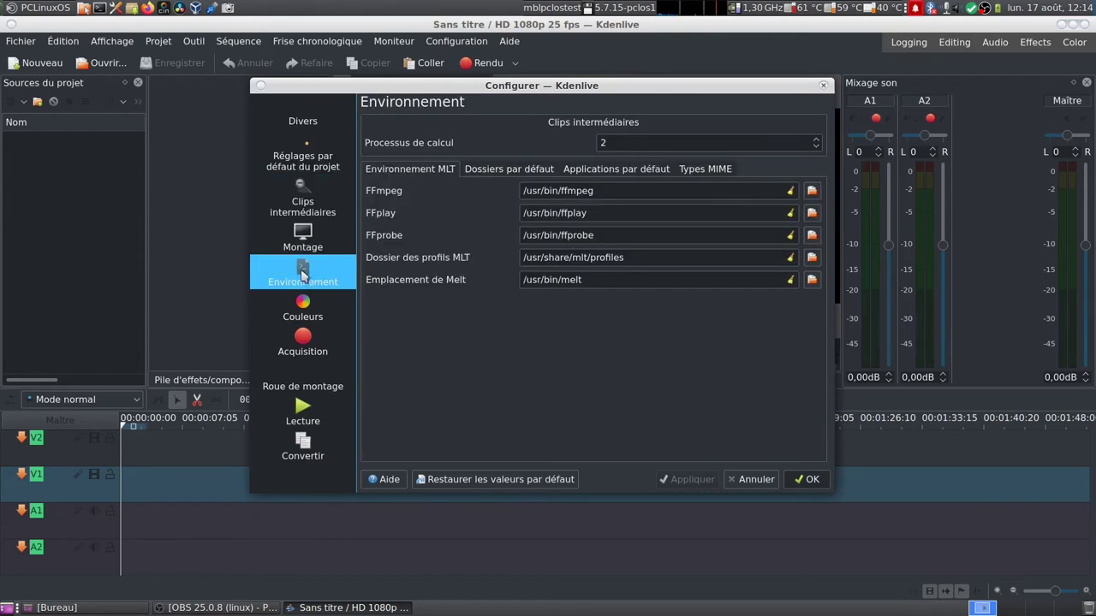
{"action": "left_click", "coordinate": [309, 314]}
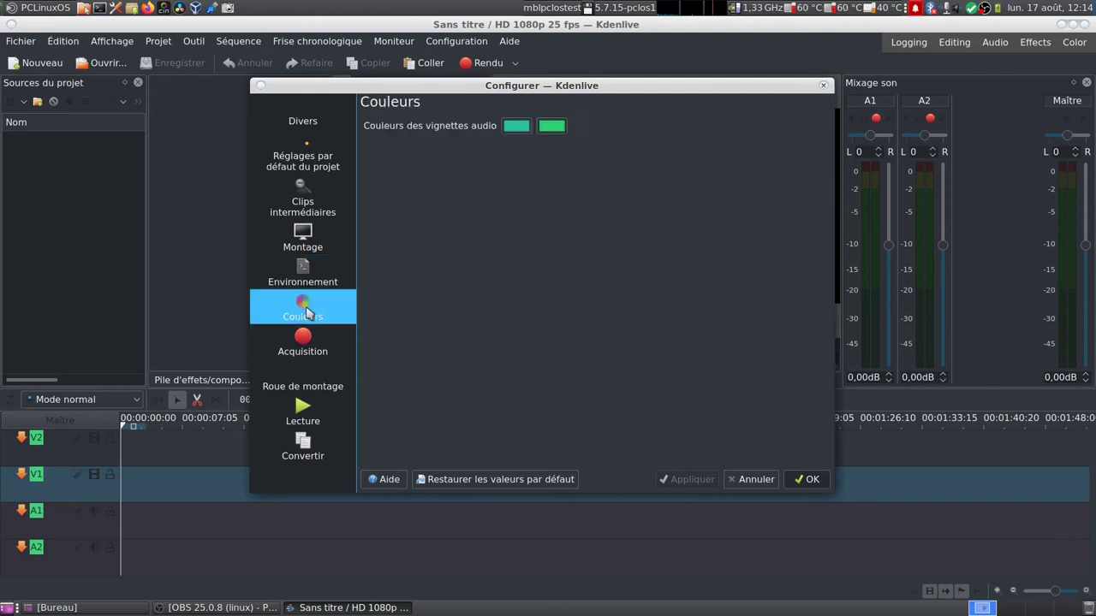
{"action": "left_click", "coordinate": [343, 346]}
{"action": "left_click", "coordinate": [302, 383]}
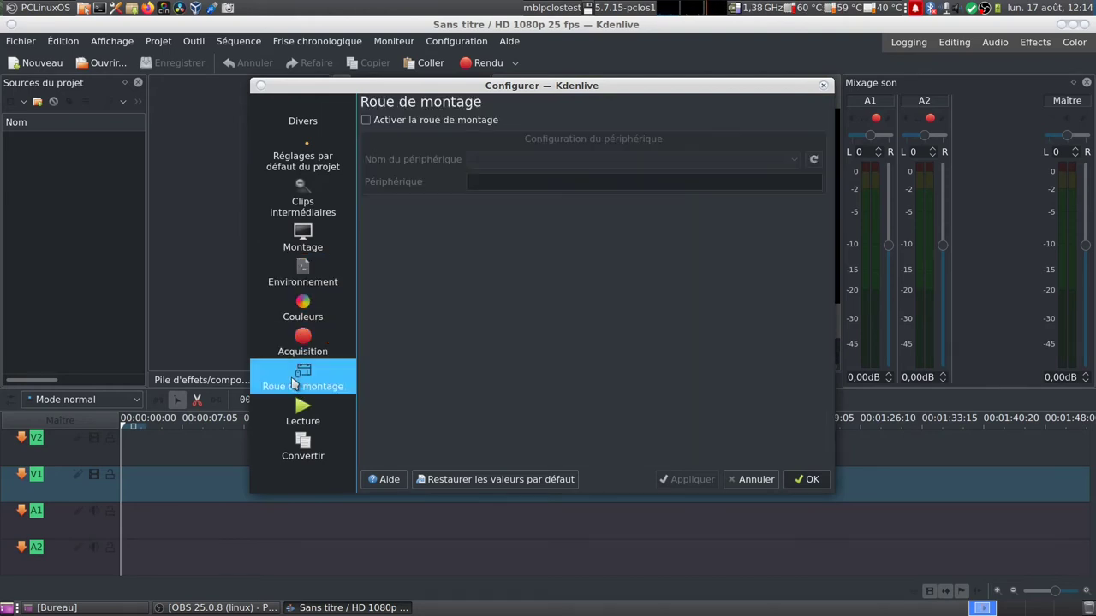
{"action": "left_click", "coordinate": [306, 412]}
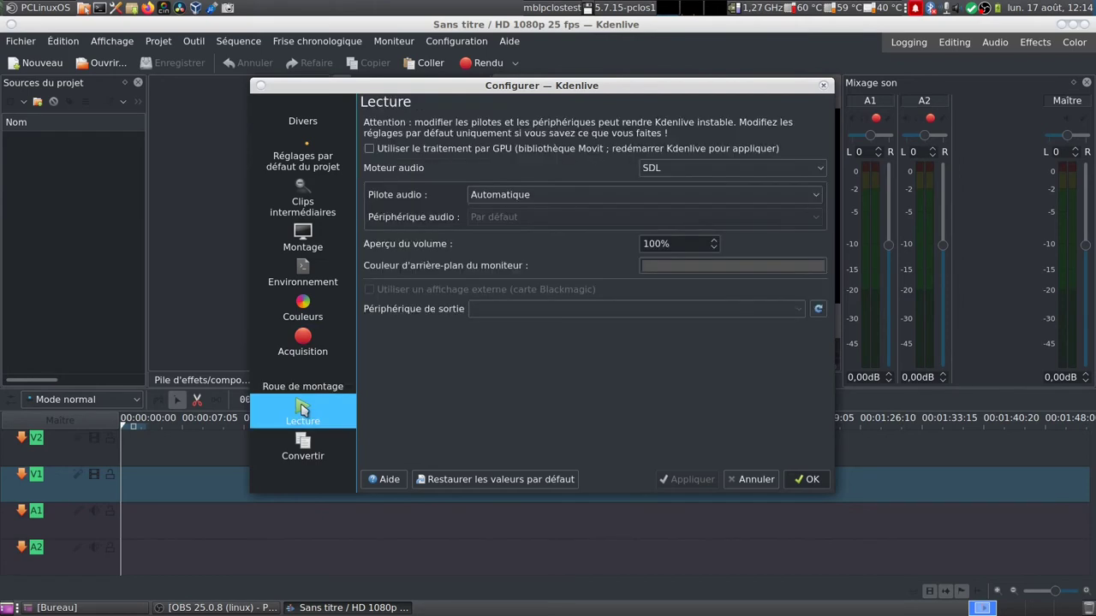
{"action": "left_click", "coordinate": [309, 459]}
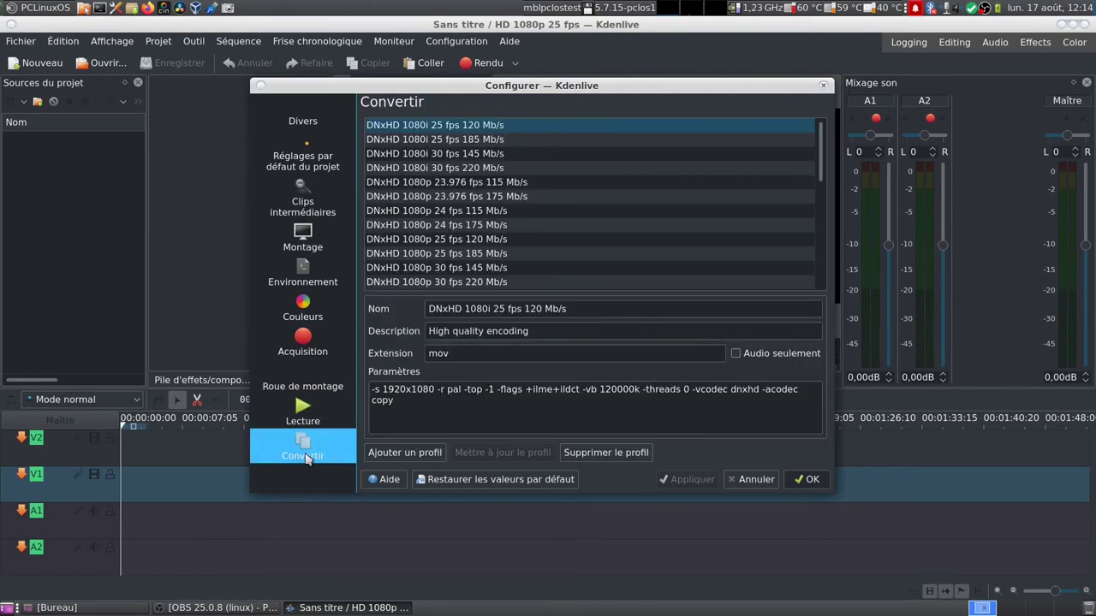
{"action": "left_click", "coordinate": [742, 480]}
Add Ventoy.mkv and Ventoy.ogg from the desktop to the project sources and switch the project to the clip's 1920x1080 25 fps profile
{"action": "left_click", "coordinate": [85, 608]}
{"action": "left_click_drag", "start_coordinate": [462, 224], "coordinate": [42, 198]}
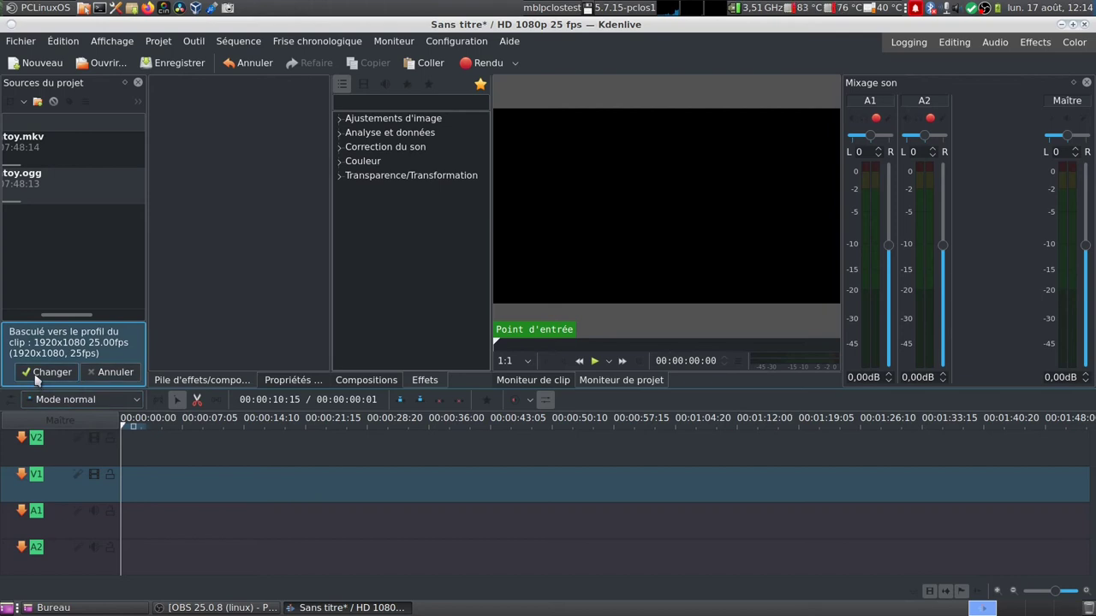
{"action": "left_click", "coordinate": [51, 373]}
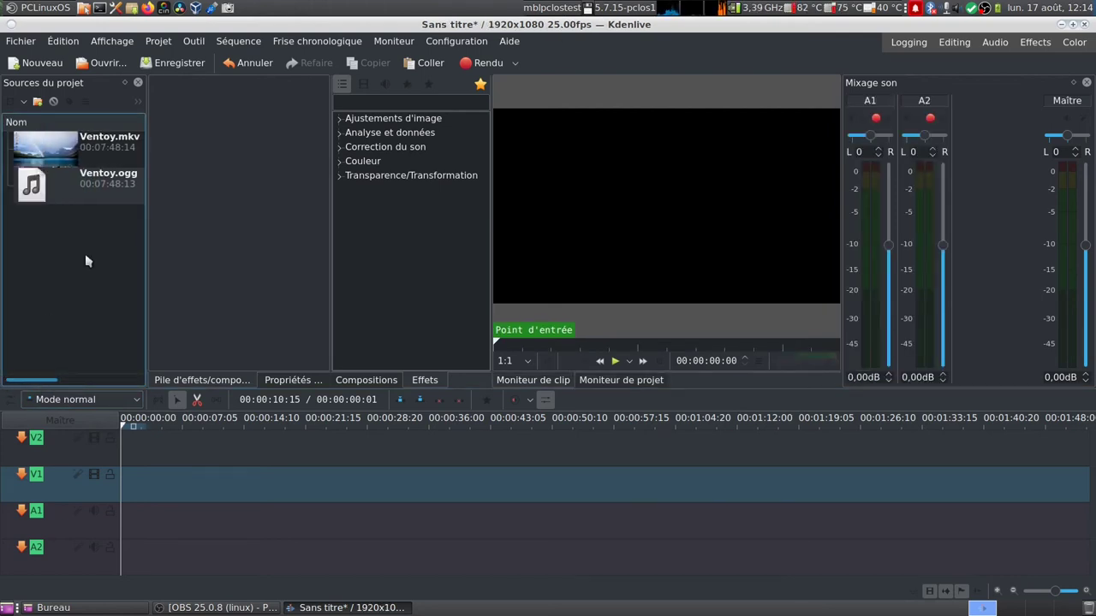
Place Ventoy.mkv on tracks V1 and A1 and Ventoy.ogg on A2, both at the timeline start, with track A2 muted
{"action": "left_click_drag", "start_coordinate": [47, 147], "coordinate": [199, 490]}
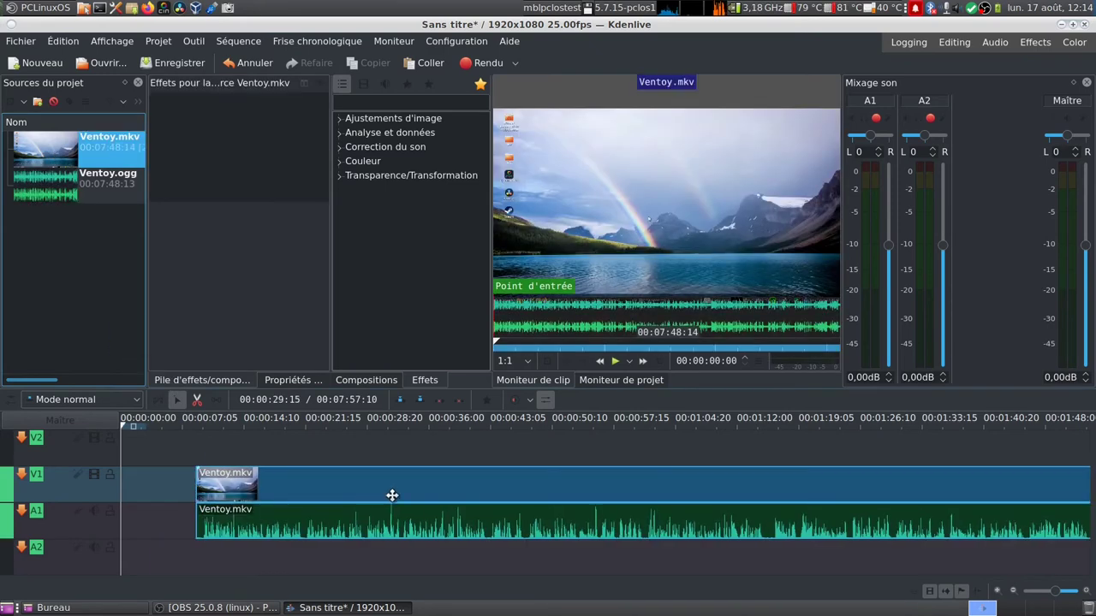
{"action": "left_click_drag", "start_coordinate": [345, 506], "coordinate": [271, 506]}
{"action": "left_click_drag", "start_coordinate": [30, 187], "coordinate": [228, 562]}
{"action": "left_click_drag", "start_coordinate": [360, 561], "coordinate": [257, 562]}
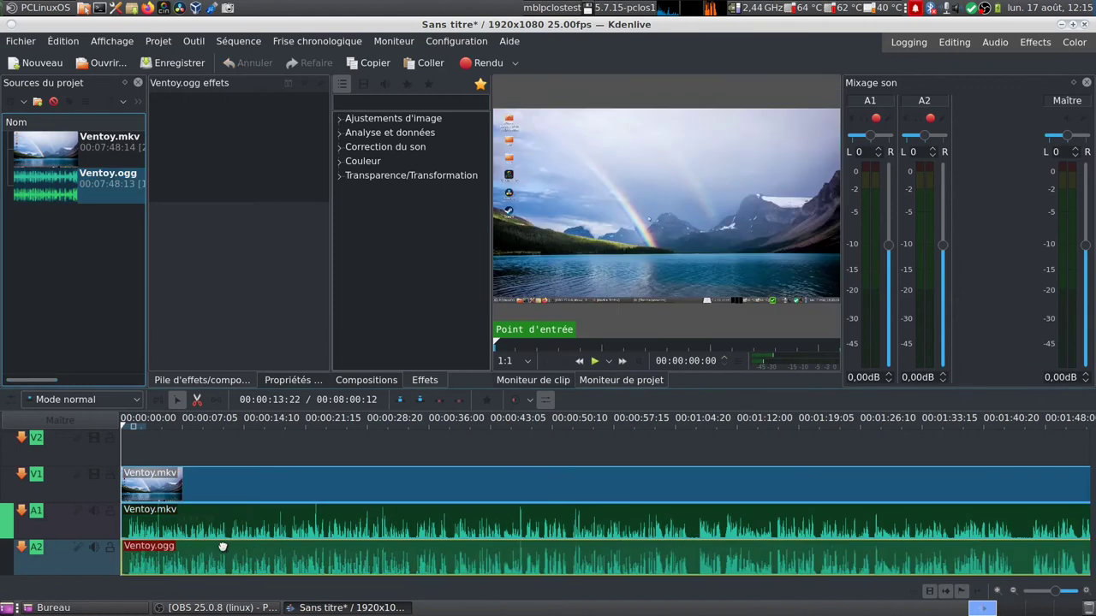
{"action": "left_click", "coordinate": [94, 550]}
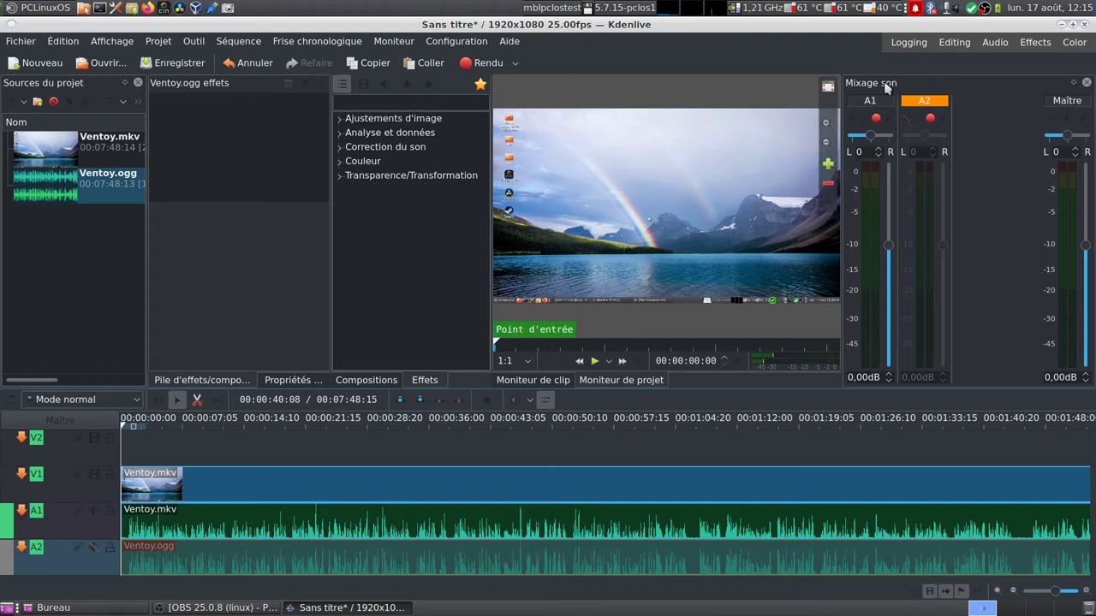
Switch to the Logging workspace and display the Ventoy.mkv clip with its properties
{"action": "left_click", "coordinate": [915, 50]}
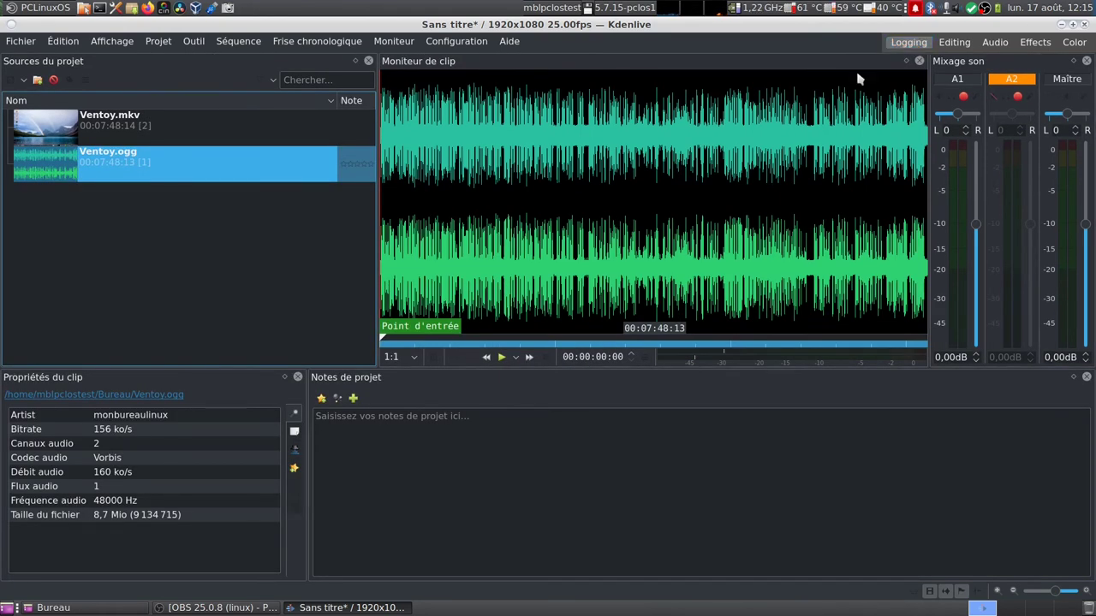
{"action": "left_click", "coordinate": [52, 129]}
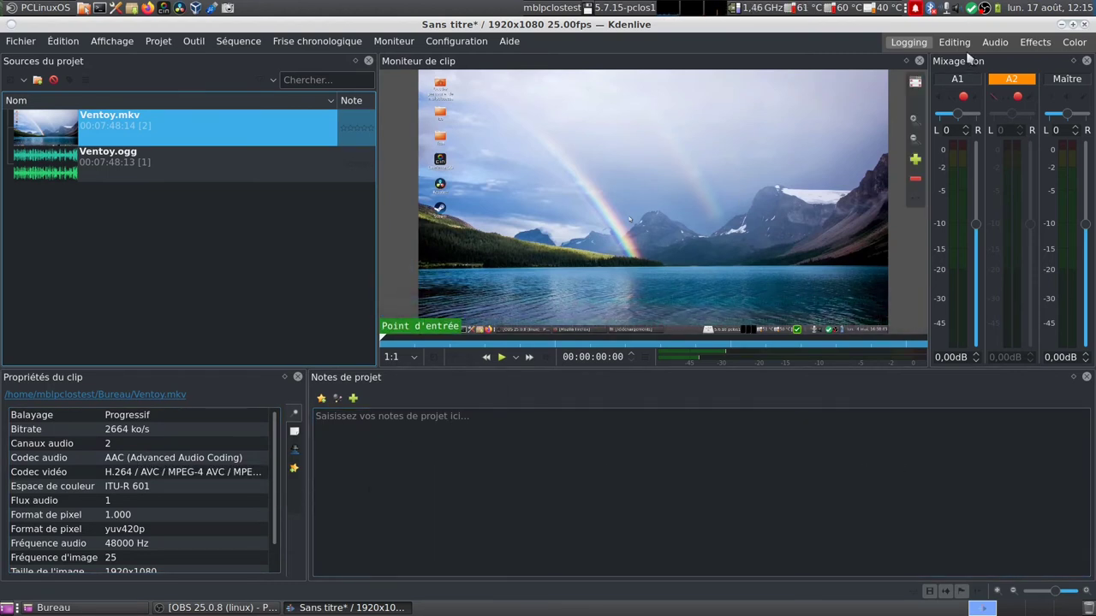
Visit the Editing workspace, switch to the Audio workspace and slightly widen its project monitor
{"action": "left_click", "coordinate": [964, 46]}
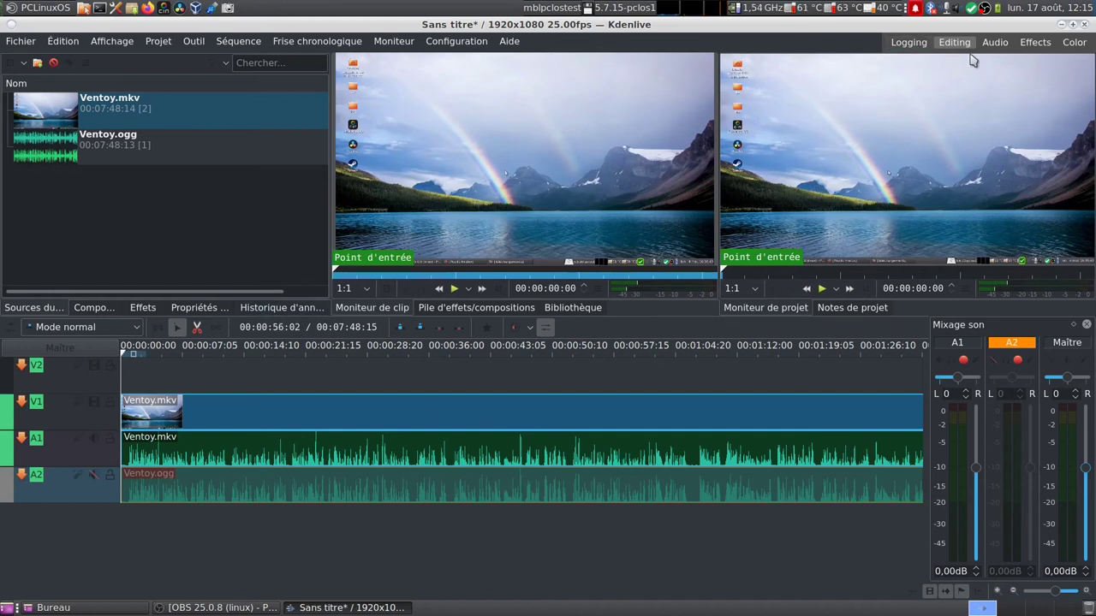
{"action": "left_click", "coordinate": [993, 45]}
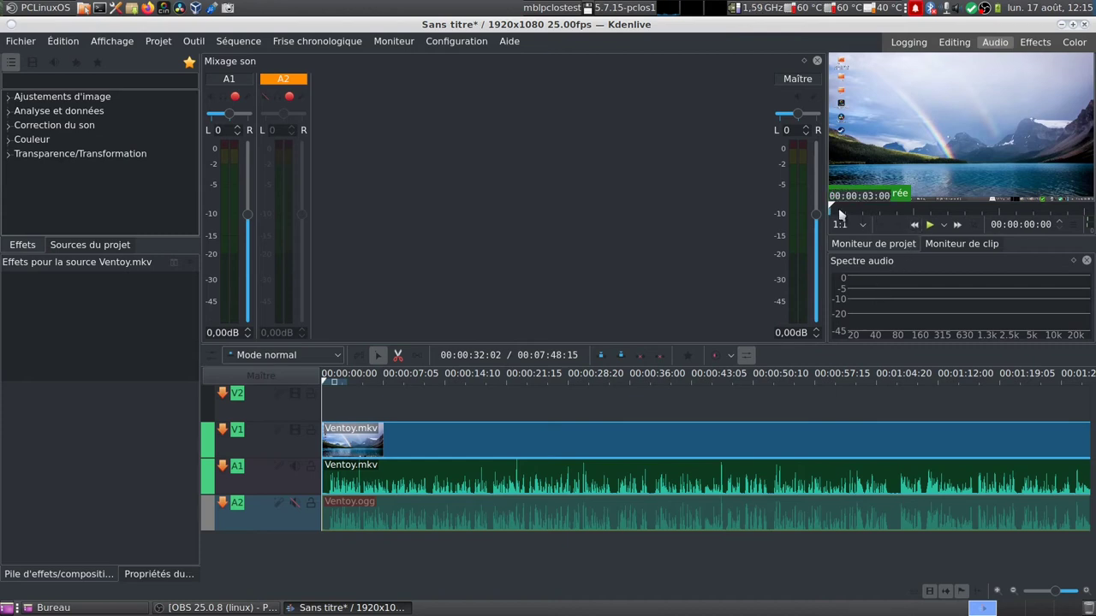
{"action": "mouse_move", "coordinate": [826, 214]}
{"action": "left_mouse_down"}
{"action": "mouse_move", "coordinate": [847, 208]}
{"action": "mouse_move", "coordinate": [811, 204]}
{"action": "left_mouse_up"}
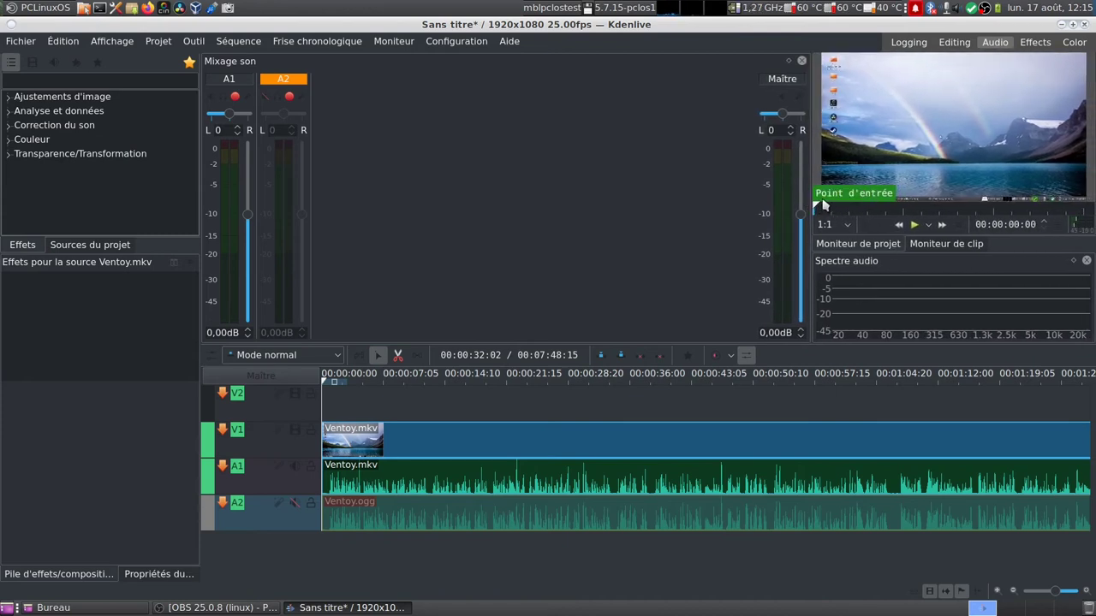
Play the project from about 00:04:24:15 for a couple of seconds and pause it to check the audio spectrum
{"action": "left_click_drag", "start_coordinate": [879, 207], "coordinate": [972, 208]}
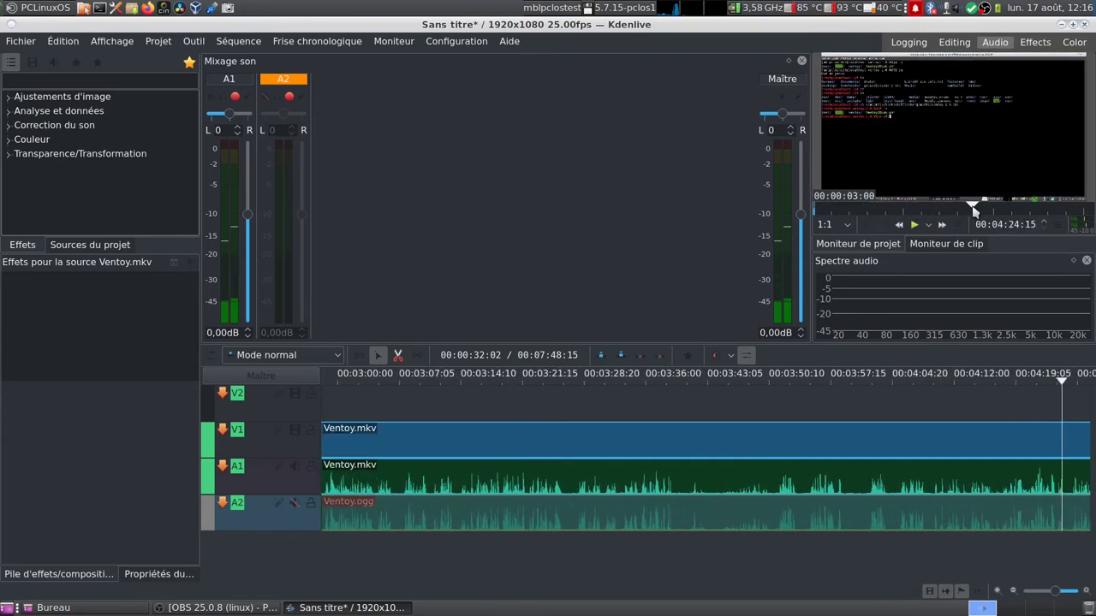
{"action": "left_click", "coordinate": [914, 225]}
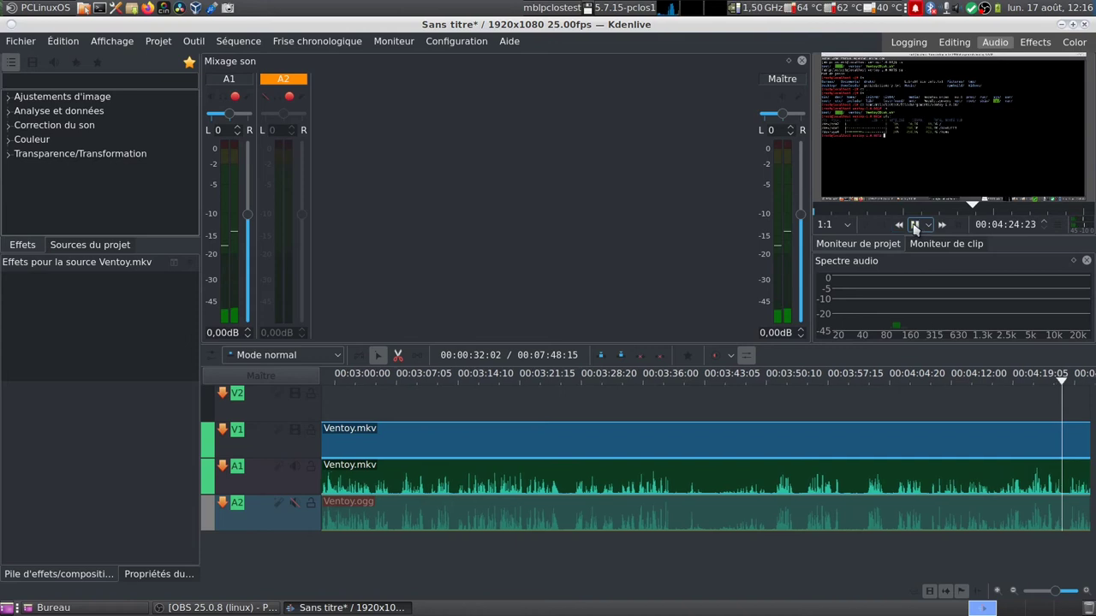
{"action": "left_click", "coordinate": [915, 225]}
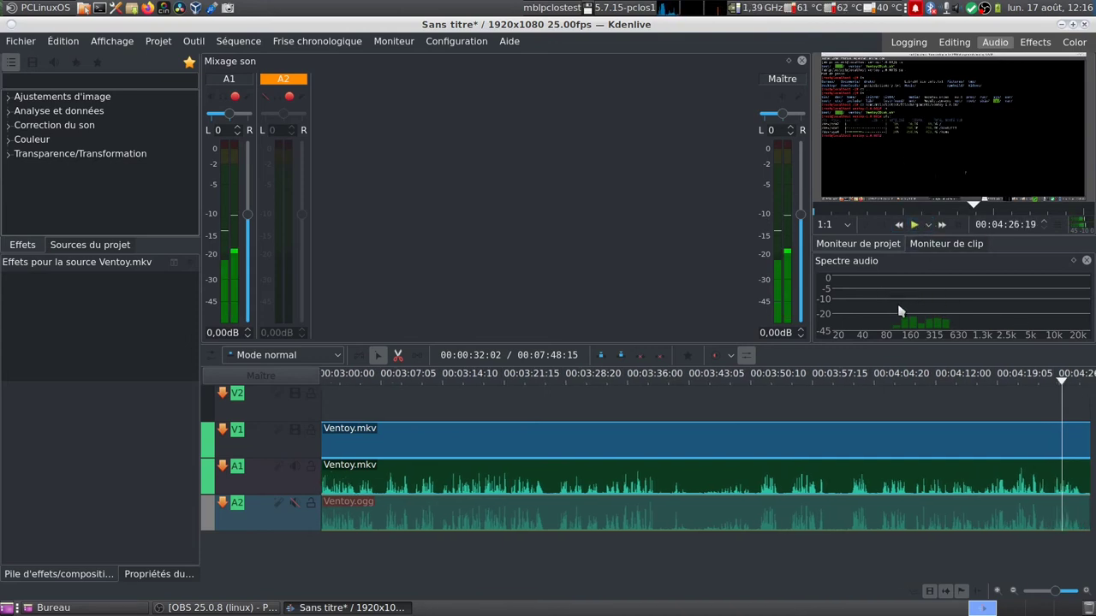
Hide the sound mixer, play about two seconds with the enlarged audio spectrum, and show the mixer again
{"action": "left_click", "coordinate": [746, 355]}
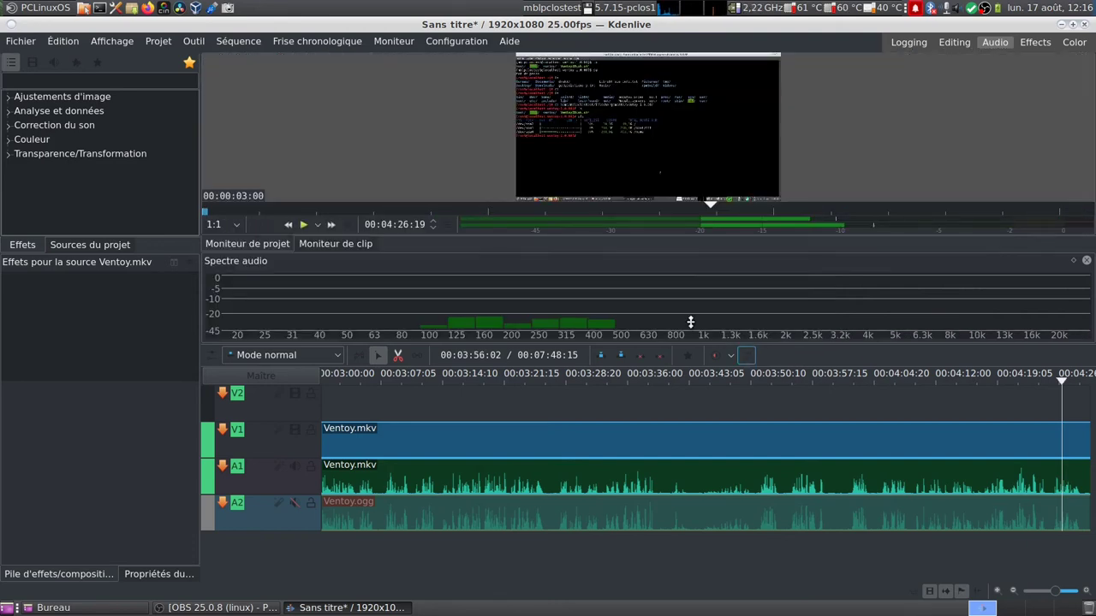
{"action": "left_click", "coordinate": [303, 226]}
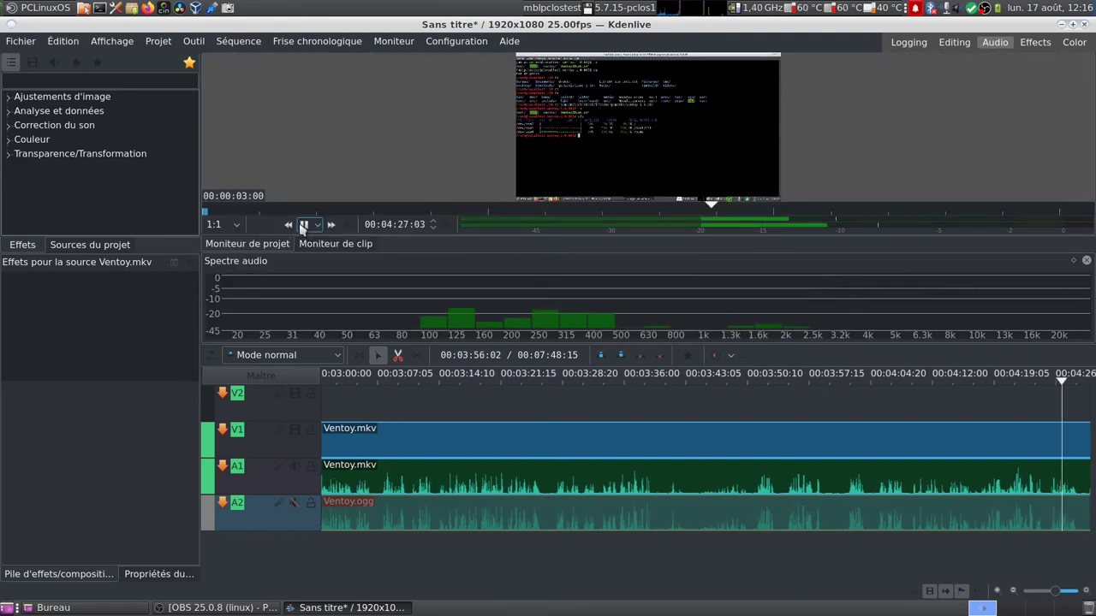
{"action": "left_click", "coordinate": [304, 225]}
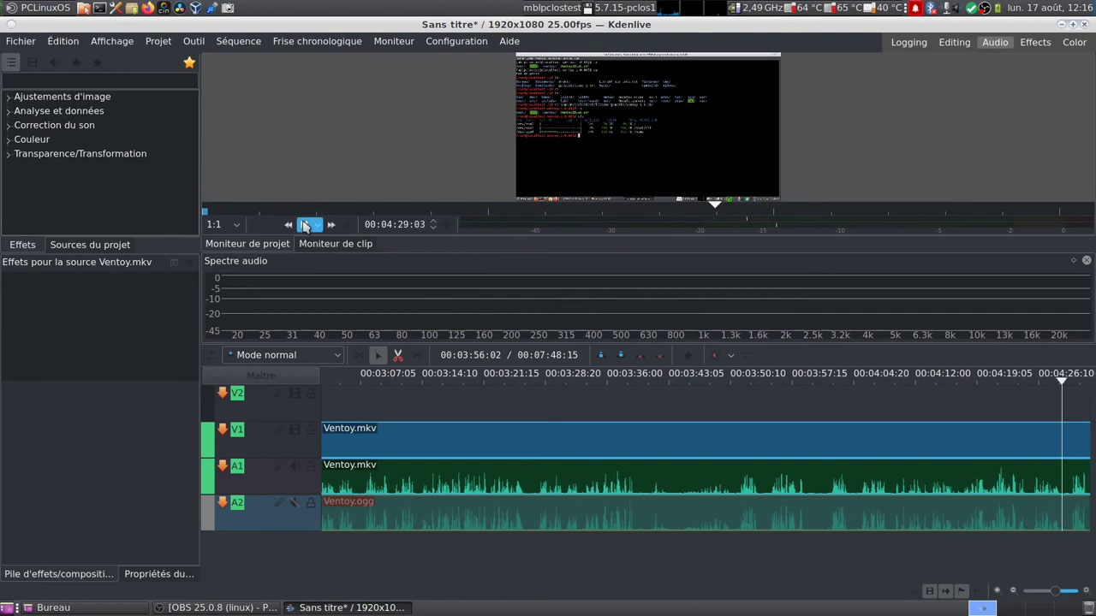
{"action": "left_click", "coordinate": [744, 354]}
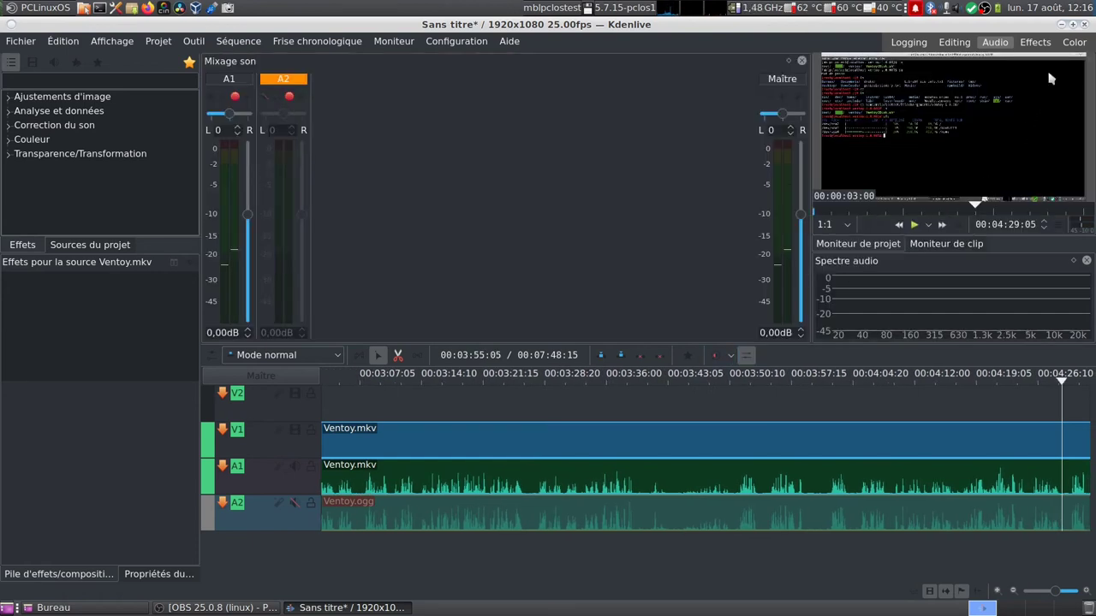
Visit the Effects workspace, switch to the Color workspace and return the project playhead to the start
{"action": "left_click", "coordinate": [1043, 46]}
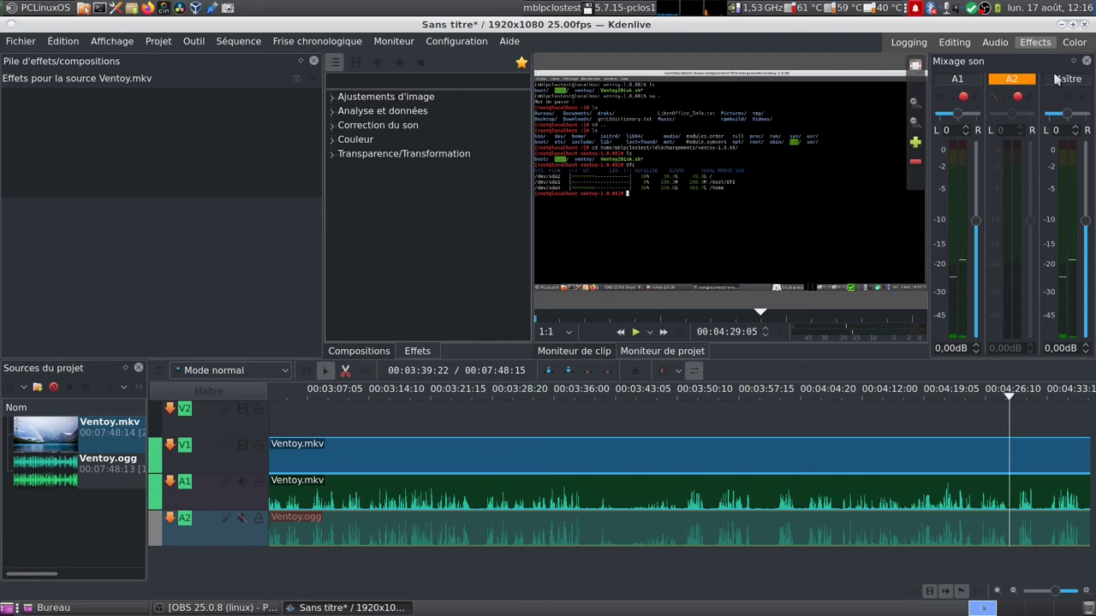
{"action": "left_click", "coordinate": [1074, 42]}
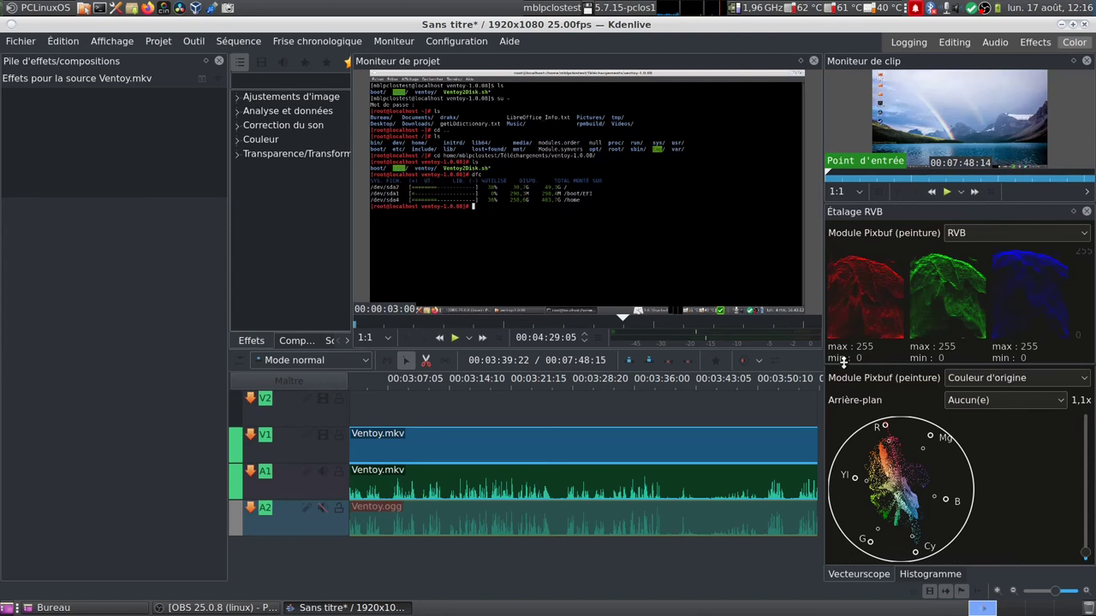
{"action": "left_click_drag", "start_coordinate": [624, 319], "coordinate": [200, 319]}
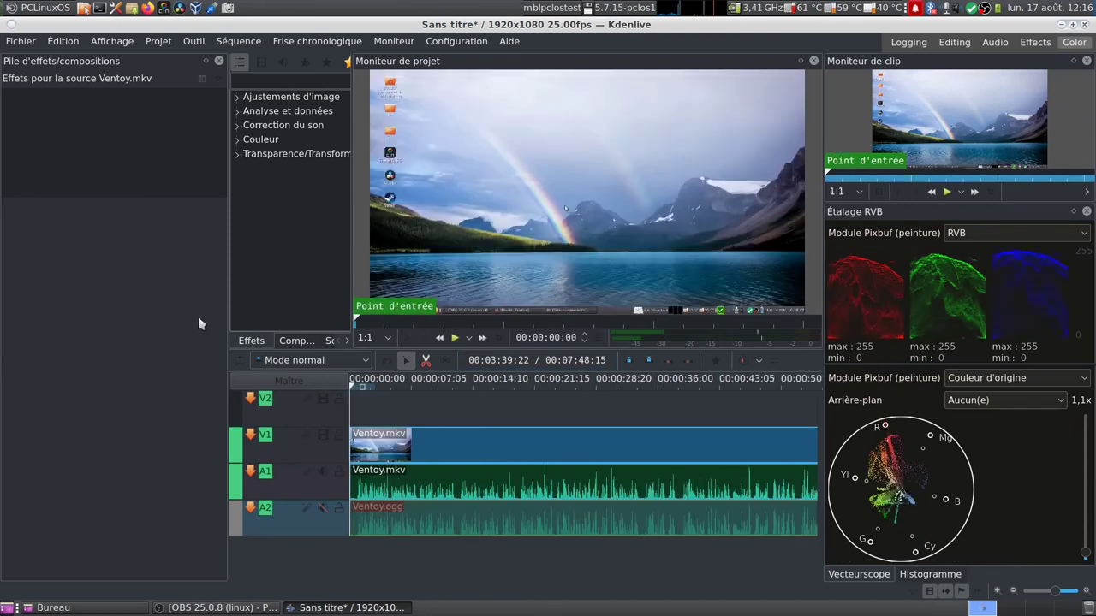
Apply the Ajustement RVB effect from the Couleur category to the Ventoy.mkv clip on track V1
{"action": "left_click", "coordinate": [239, 142]}
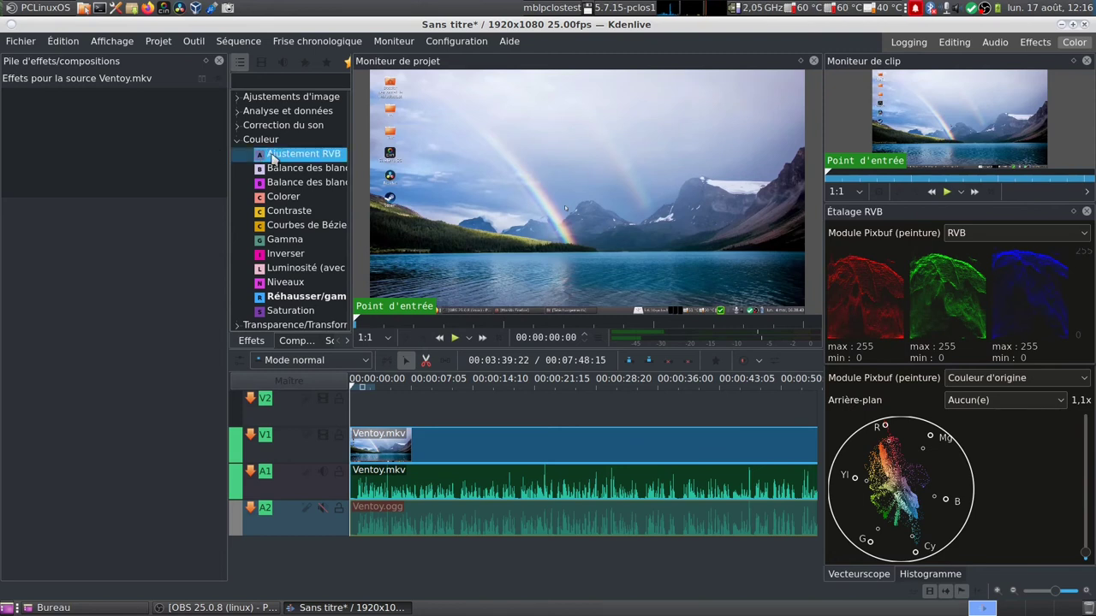
{"action": "left_click_drag", "start_coordinate": [262, 157], "coordinate": [411, 450]}
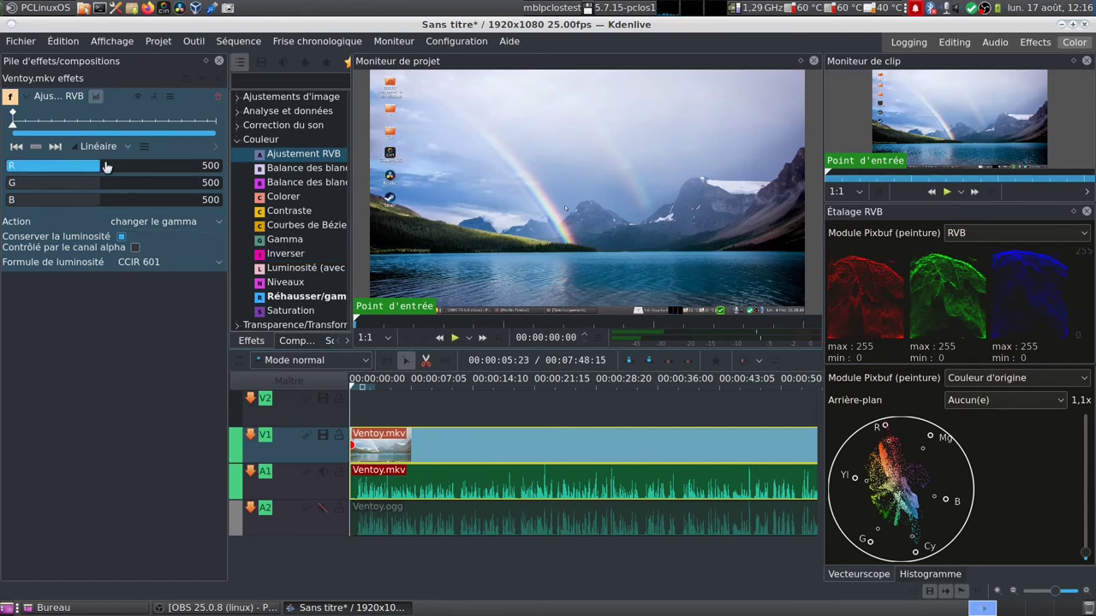
{"action": "mouse_move", "coordinate": [16, 133]}
{"action": "left_mouse_down"}
{"action": "mouse_move", "coordinate": [133, 133]}
{"action": "mouse_move", "coordinate": [3, 129]}
{"action": "left_mouse_up"}
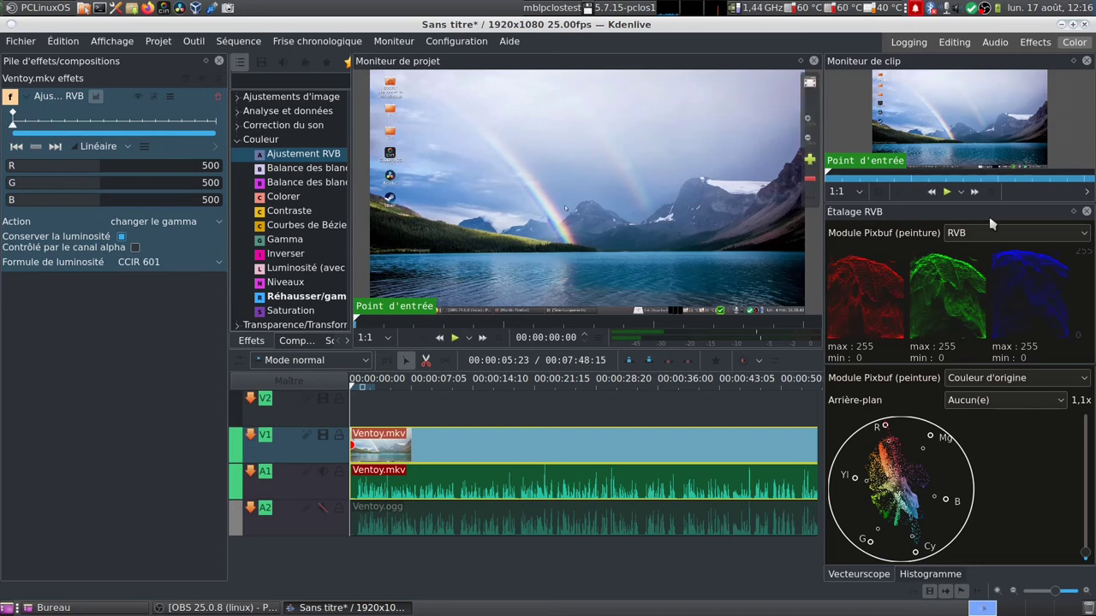
Examine the paint mode choices of the RGB parade and vectorscope, and the vectorscope's background choices
{"action": "left_click", "coordinate": [1027, 234]}
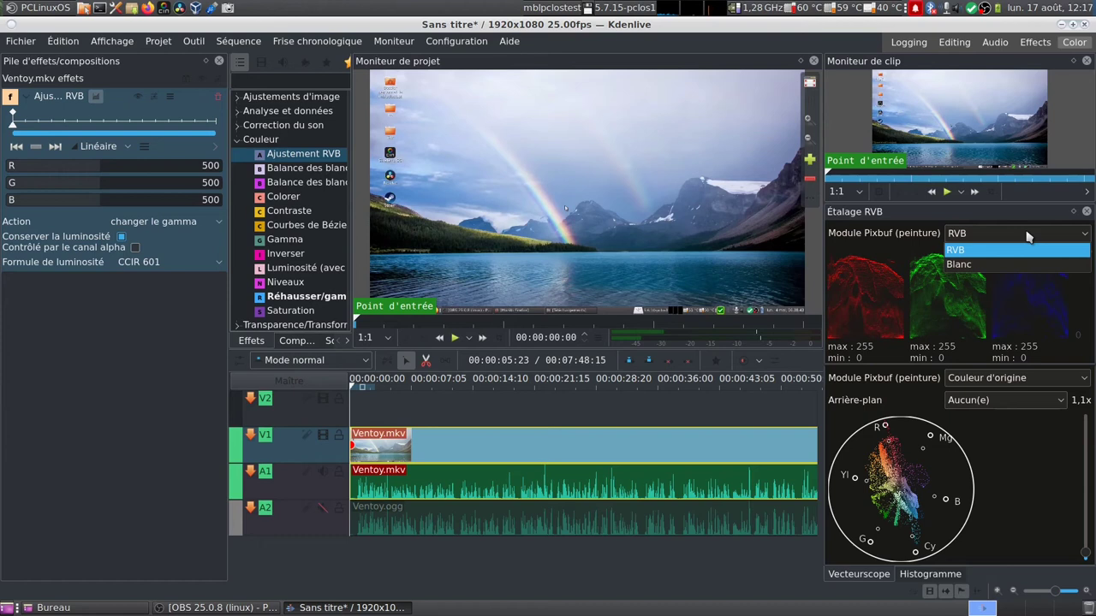
{"action": "left_click", "coordinate": [1027, 234]}
{"action": "left_click", "coordinate": [1025, 383]}
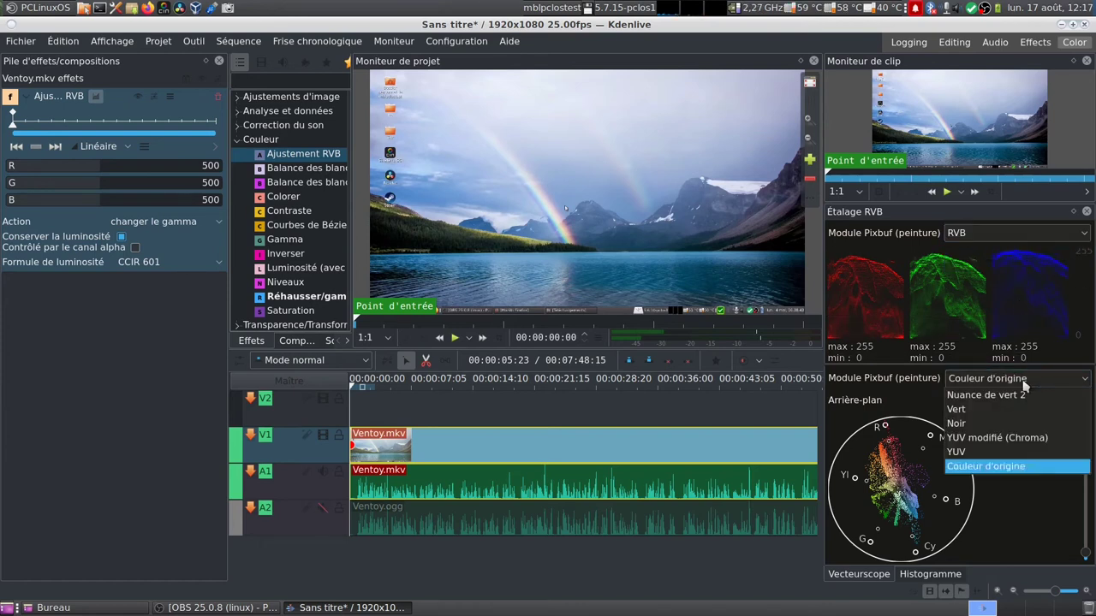
{"action": "left_click", "coordinate": [1024, 385]}
{"action": "left_click", "coordinate": [1019, 402]}
{"action": "left_click", "coordinate": [1019, 404]}
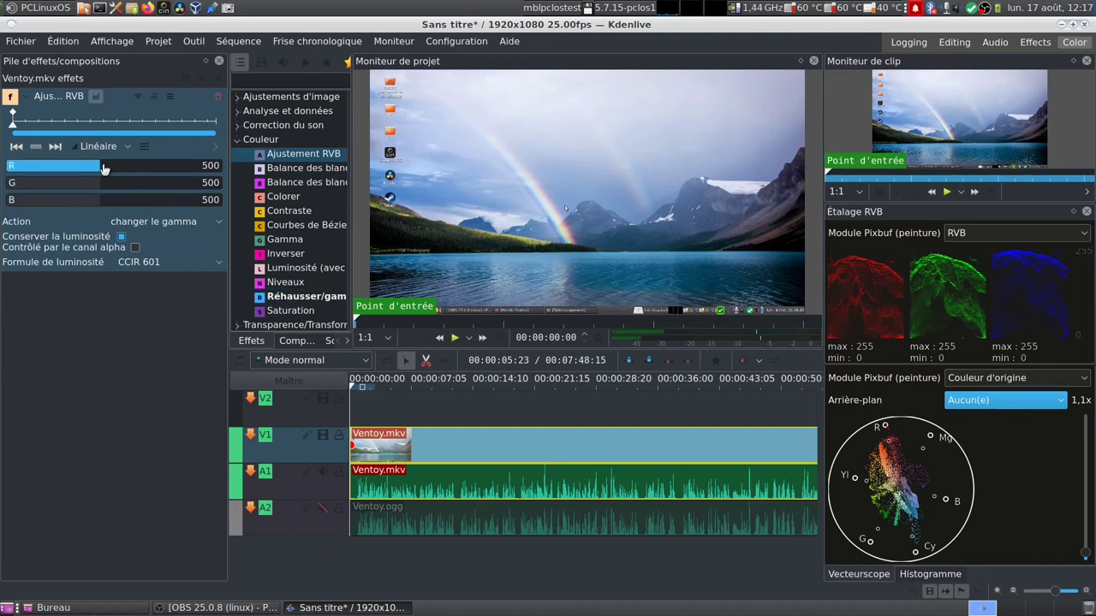
Set the RGB adjustment to R 873, G 945 and B 739, and toggle the effect off and on to compare
{"action": "left_click_drag", "start_coordinate": [101, 170], "coordinate": [187, 188]}
{"action": "left_click_drag", "start_coordinate": [106, 203], "coordinate": [149, 203]}
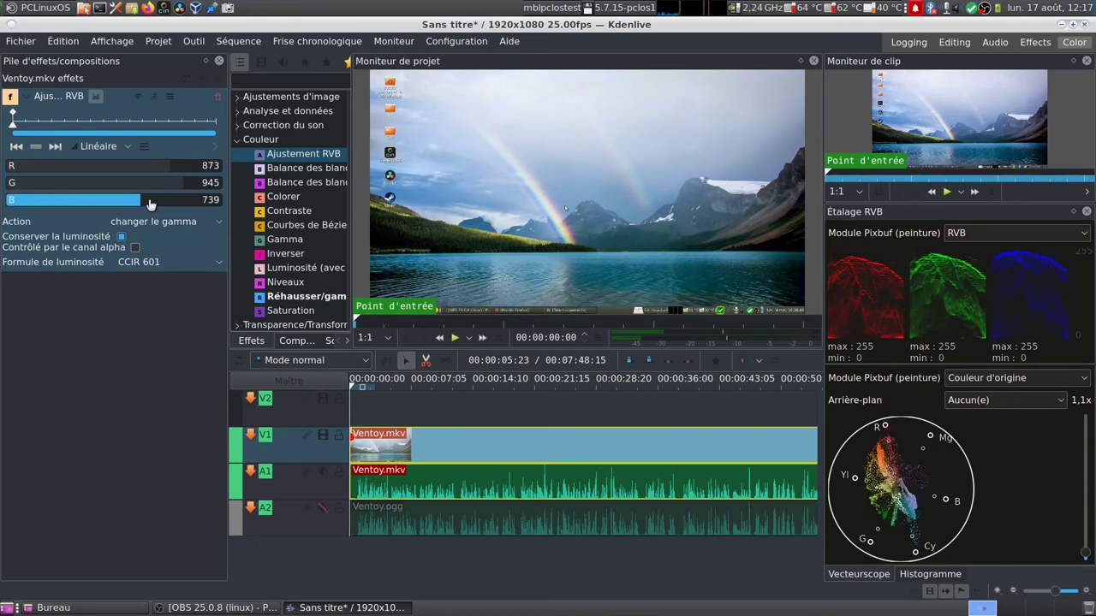
{"action": "left_click", "coordinate": [139, 98]}
{"action": "left_click", "coordinate": [139, 98]}
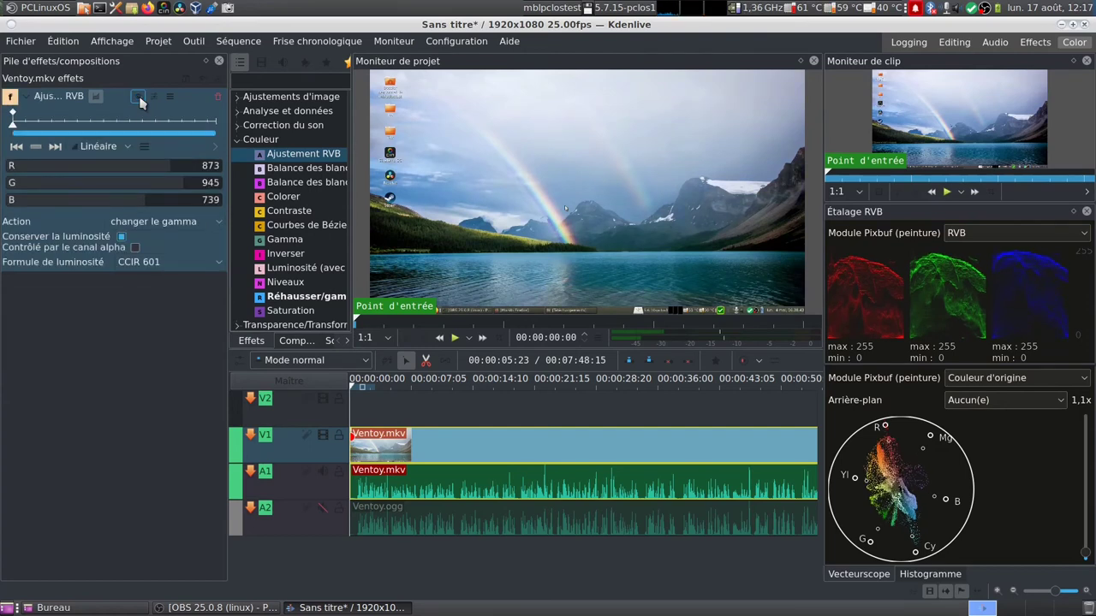
Reset the RGB adjustment effect and delete it from the Ventoy.mkv clip
{"action": "left_click", "coordinate": [152, 98]}
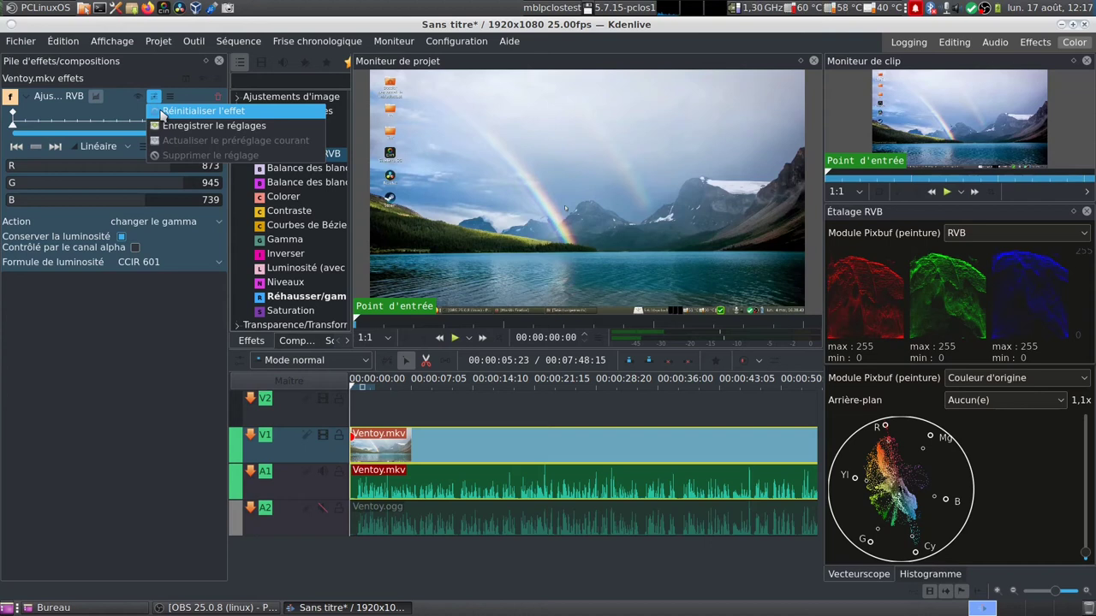
{"action": "left_click", "coordinate": [159, 112]}
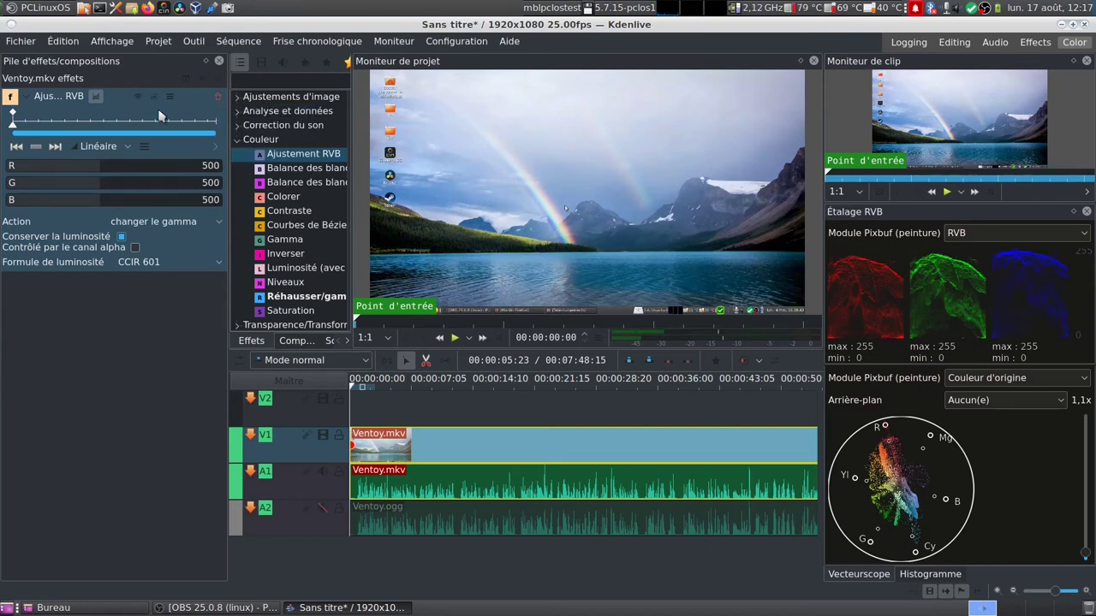
{"action": "left_click", "coordinate": [217, 96]}
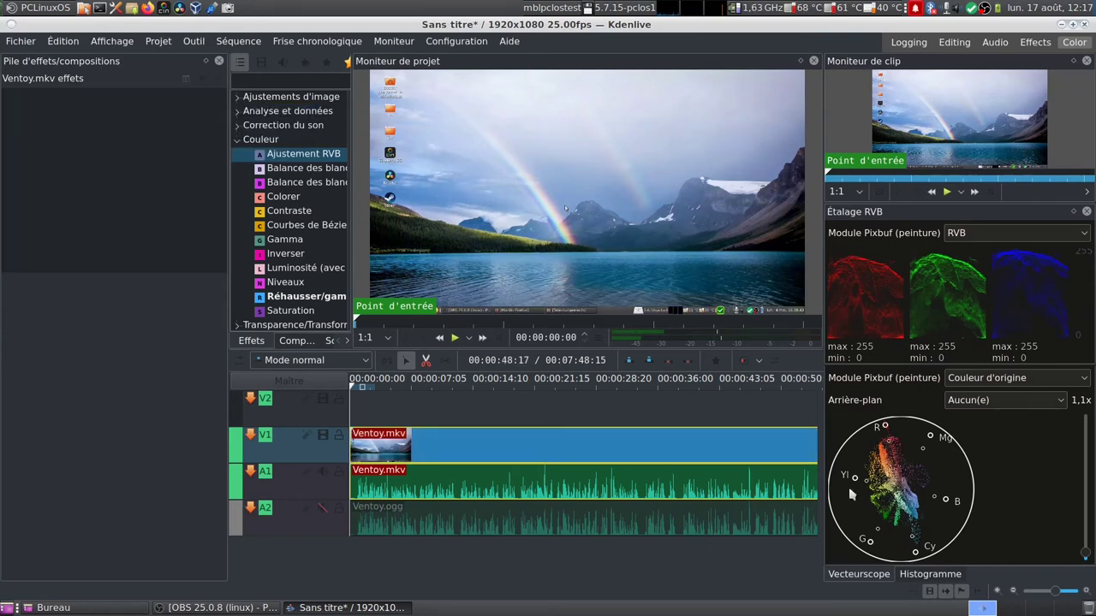
Enable the axis, the I/Q lines and the 75 % box in the vectorscope's drawing options
{"action": "right_click", "coordinate": [887, 467]}
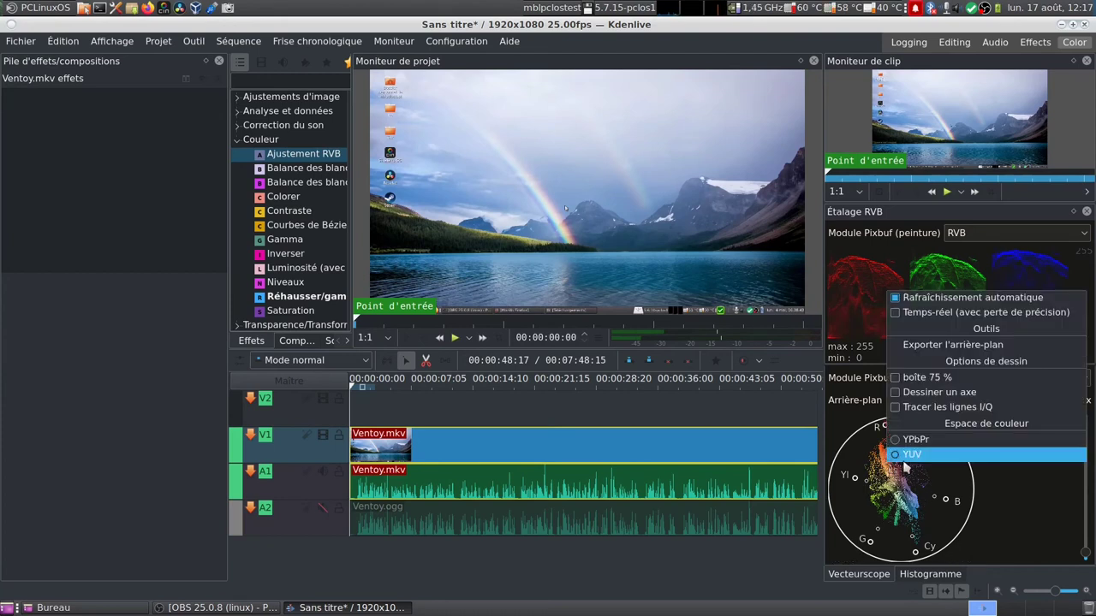
{"action": "left_click", "coordinate": [1020, 394]}
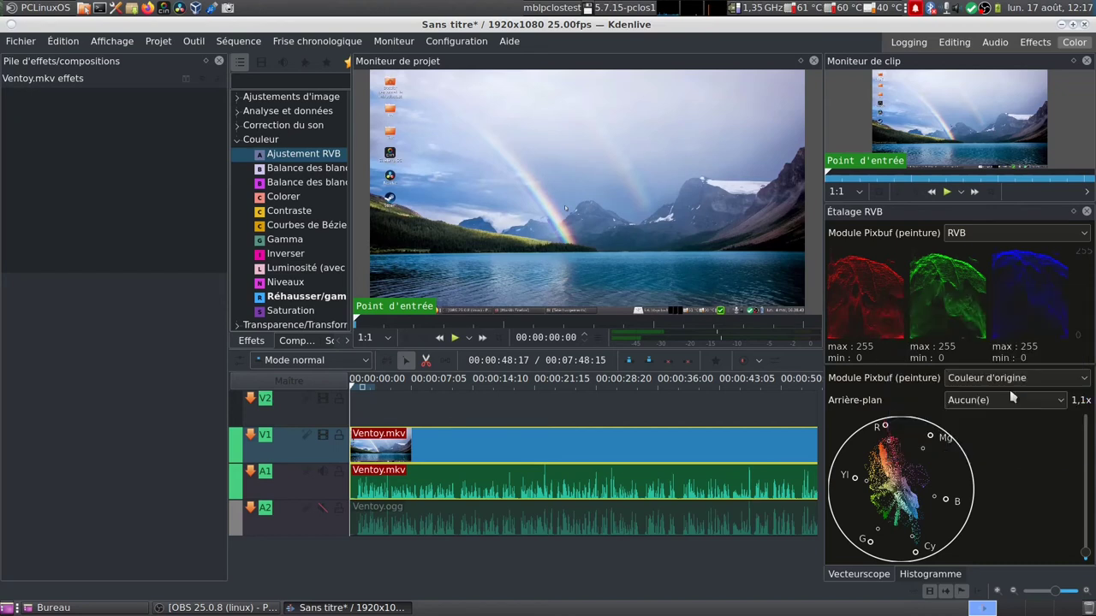
{"action": "right_click", "coordinate": [895, 479]}
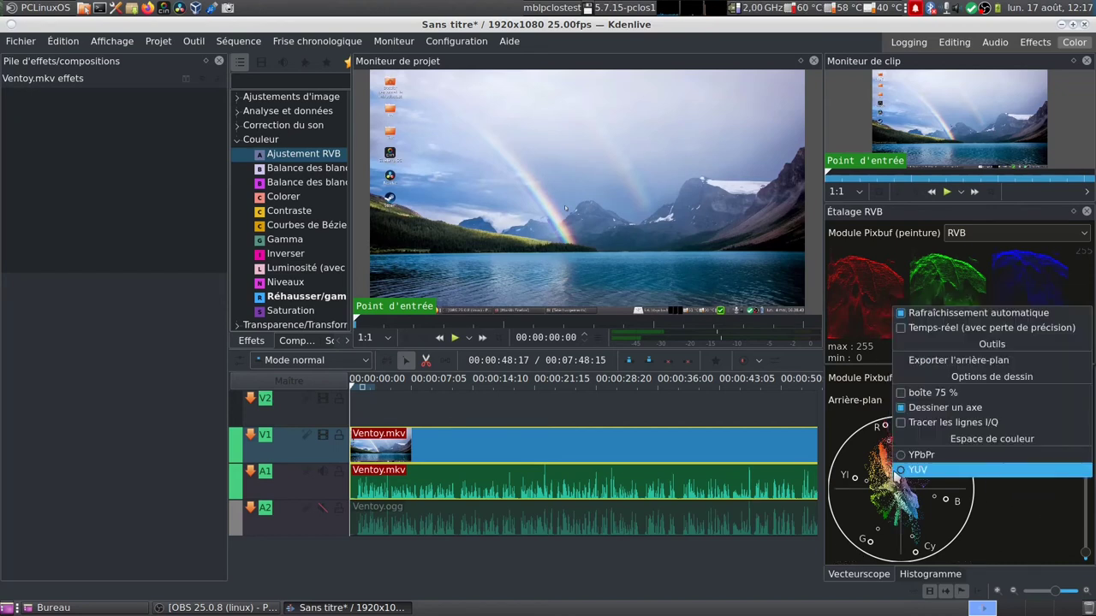
{"action": "left_click", "coordinate": [921, 435]}
{"action": "right_click", "coordinate": [898, 472]}
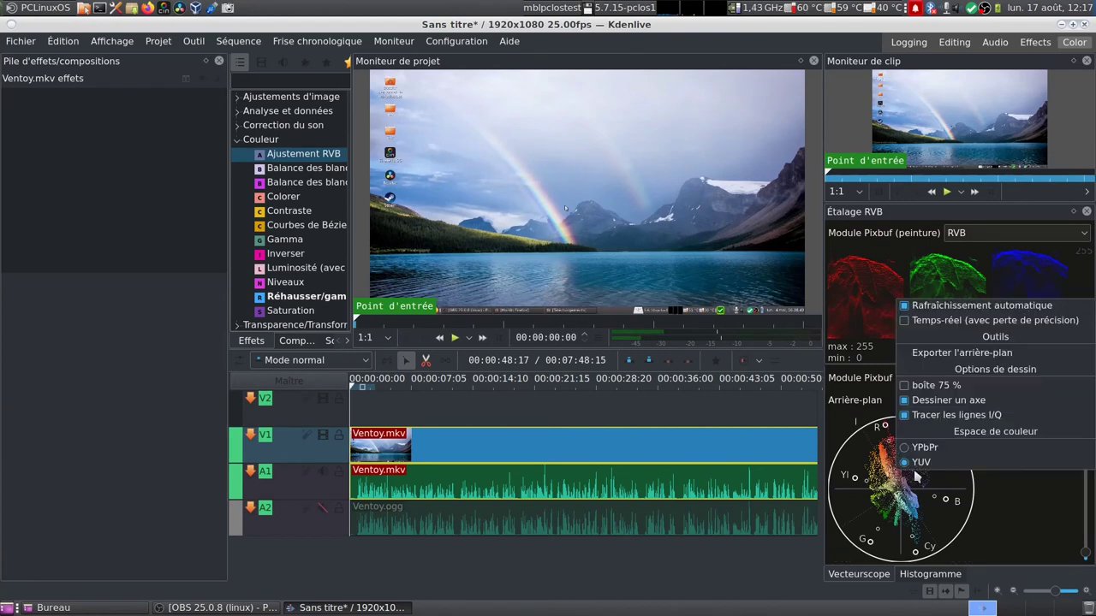
{"action": "left_click", "coordinate": [973, 393]}
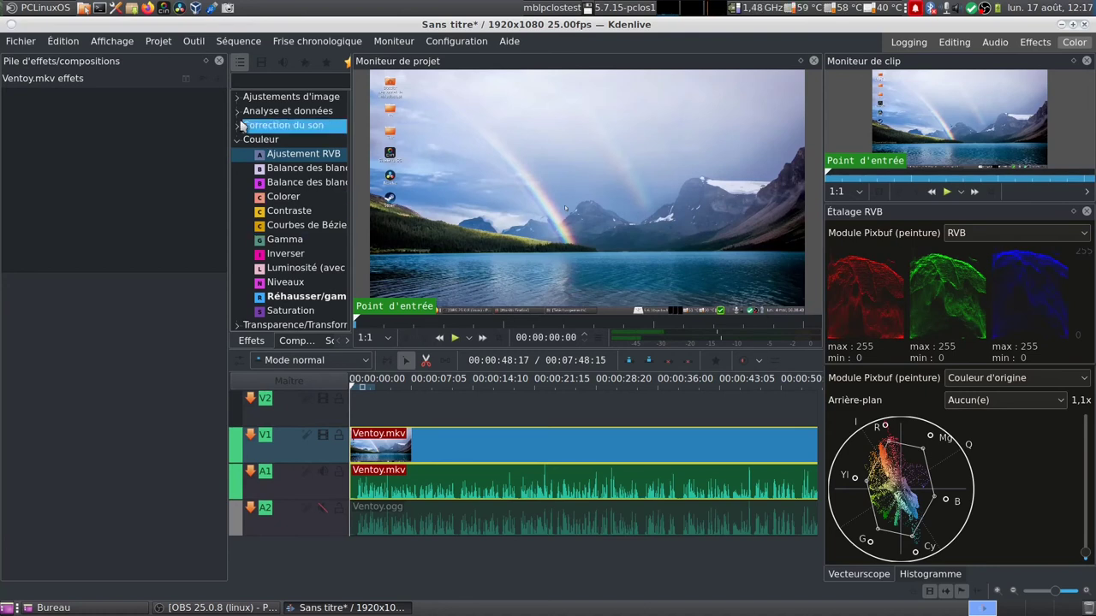
Load the saved layout that shows the main toolbar, with project sources, effects, monitor and sound mixer above the timeline
{"action": "left_click", "coordinate": [113, 42]}
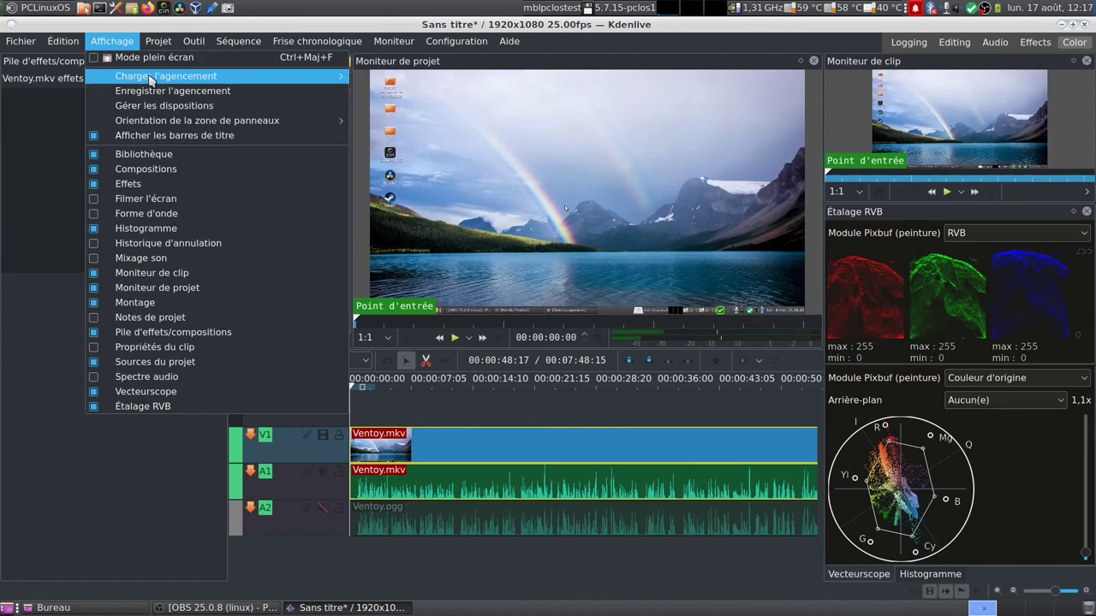
{"action": "mouse_move", "coordinate": [150, 77]}
{"action": "left_click", "coordinate": [454, 162]}
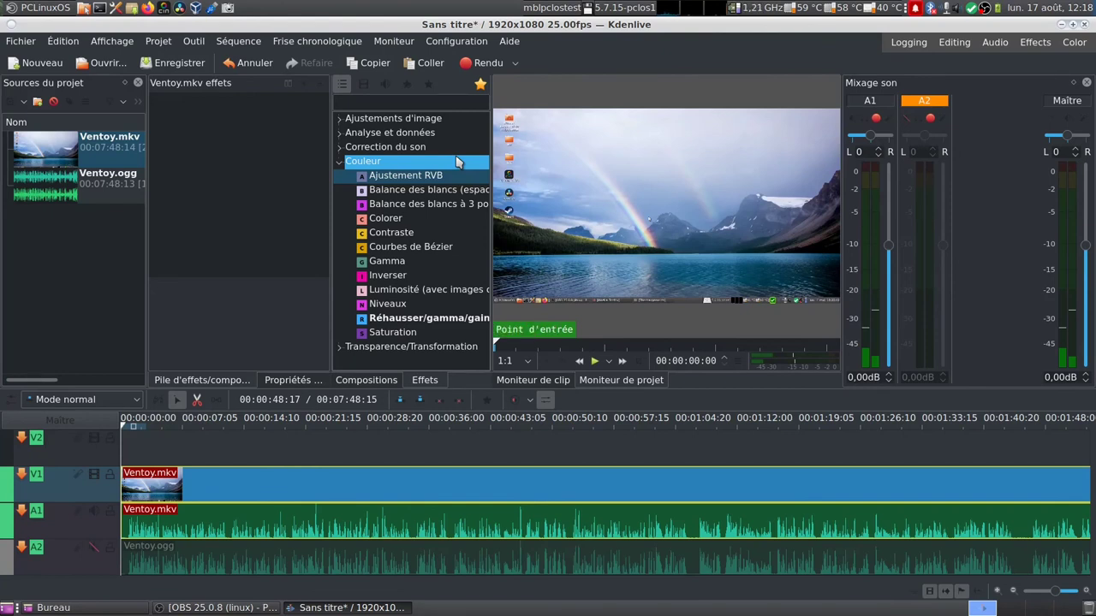
Render the full project to Sans titre.mp4 using the NVIDIA NVENC format
{"action": "left_click", "coordinate": [490, 63]}
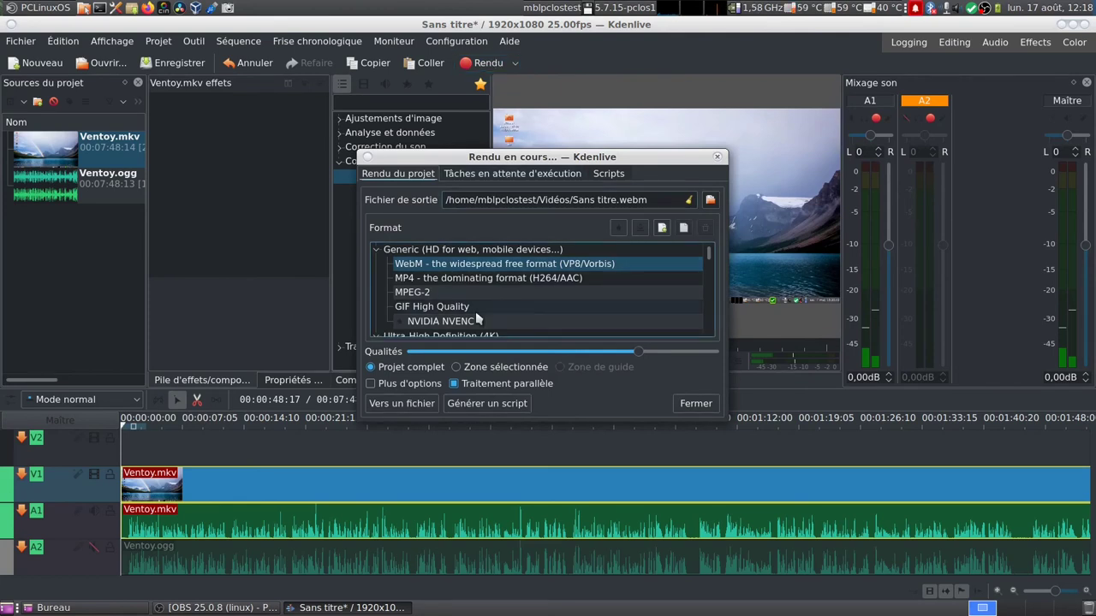
{"action": "left_click", "coordinate": [443, 322]}
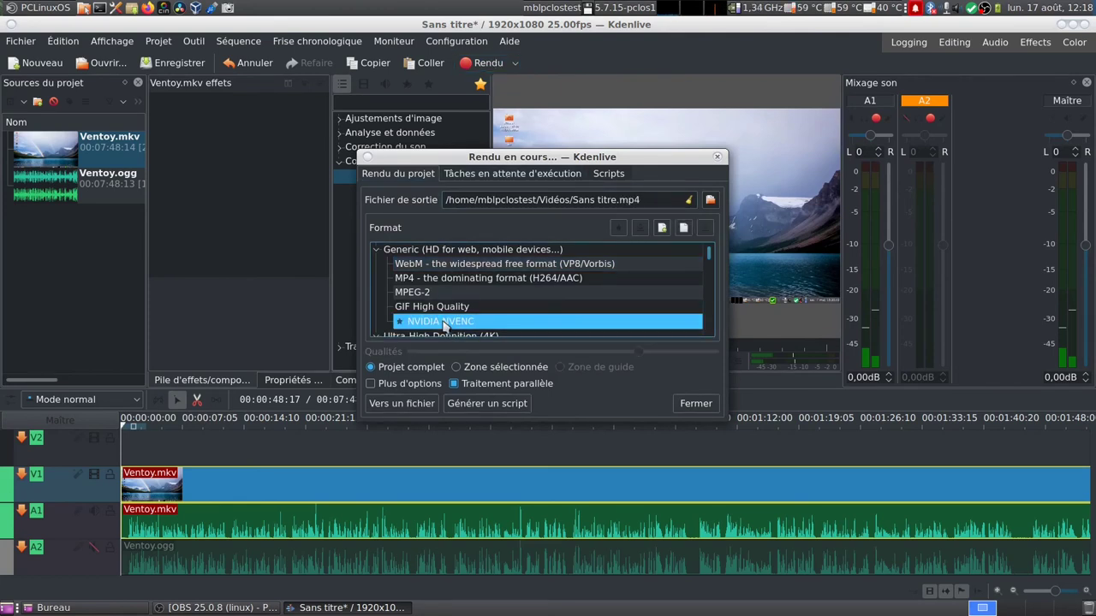
{"action": "left_click", "coordinate": [414, 402]}
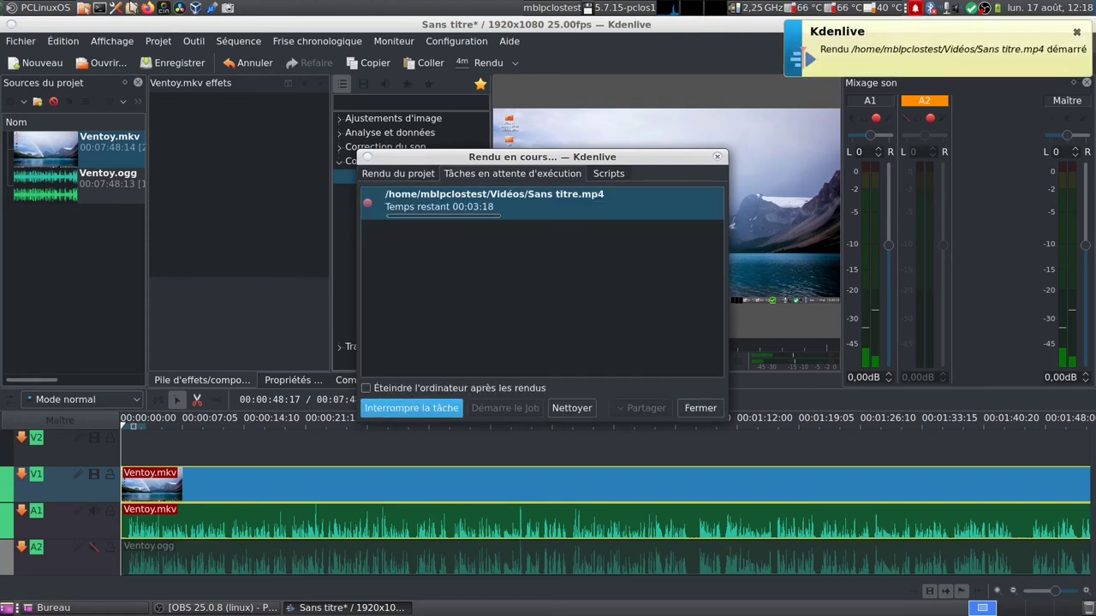
Search the system applications for "nvidia" and launch NVIDIA X Server Settings
{"action": "left_click", "coordinate": [47, 8]}
{"action": "type", "text": "nvidia"}
{"action": "left_click", "coordinate": [286, 57]}
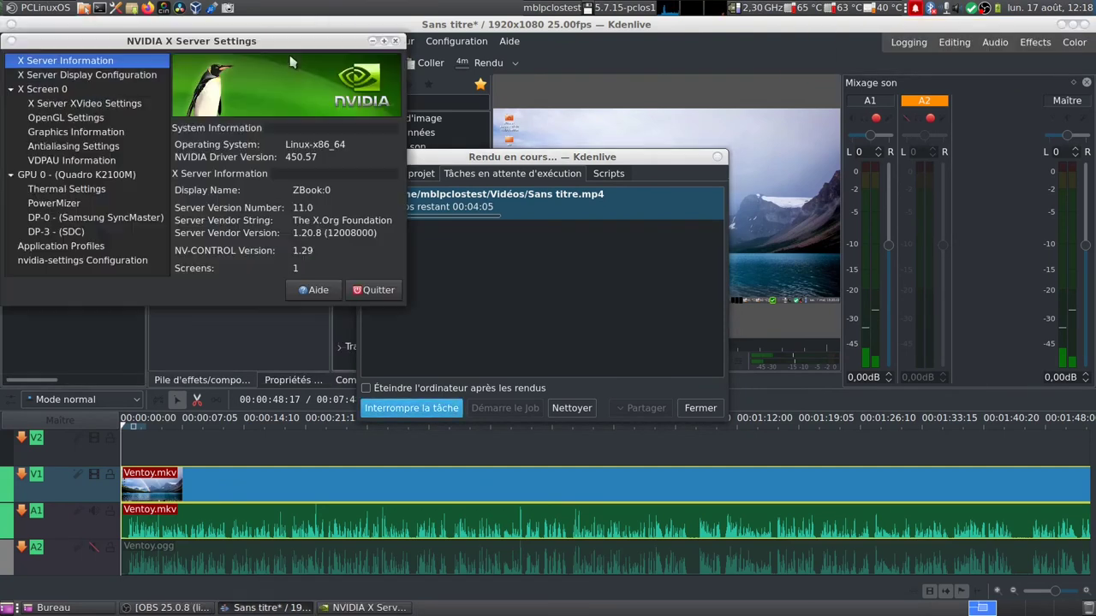
Examine the GPU and video engine utilization of GPU 0 (Quadro K2100M), and quit NVIDIA X Server Settings
{"action": "left_click", "coordinate": [81, 175]}
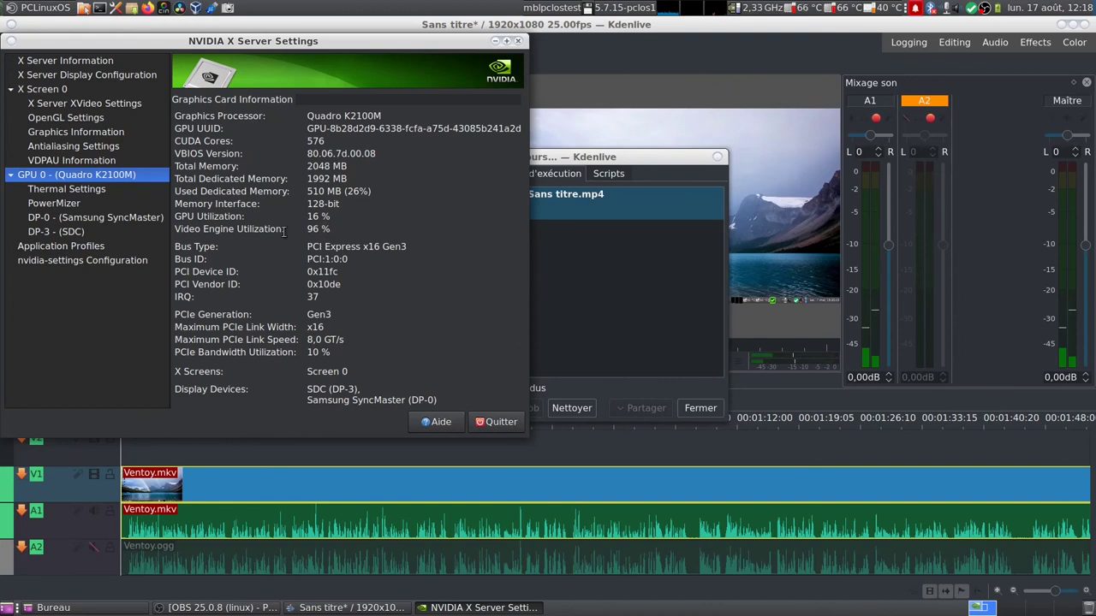
{"action": "left_click", "coordinate": [496, 422]}
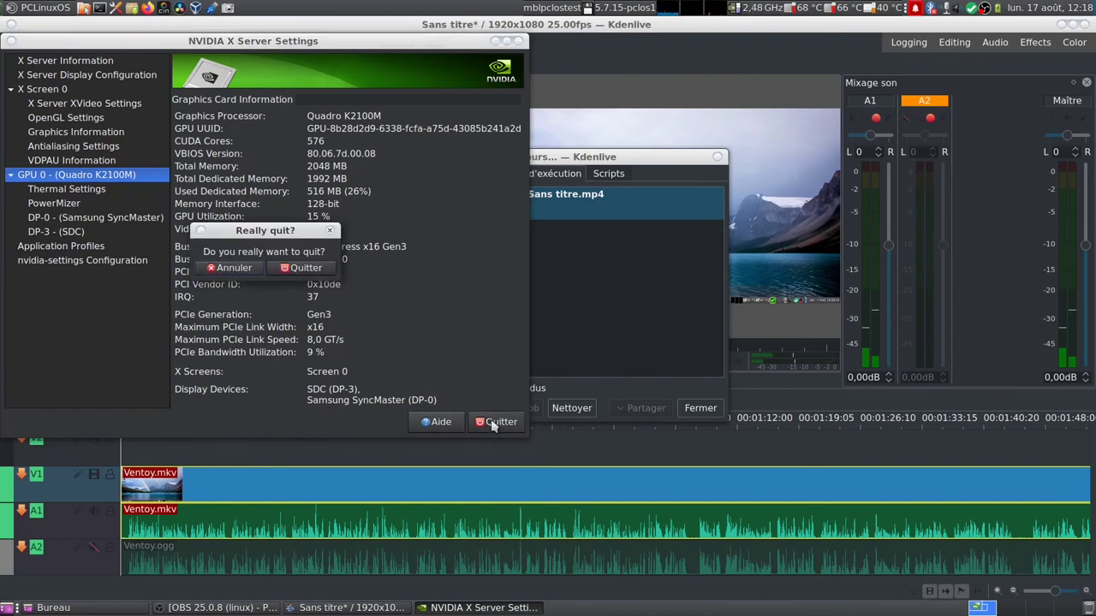
{"action": "left_click", "coordinate": [306, 269]}
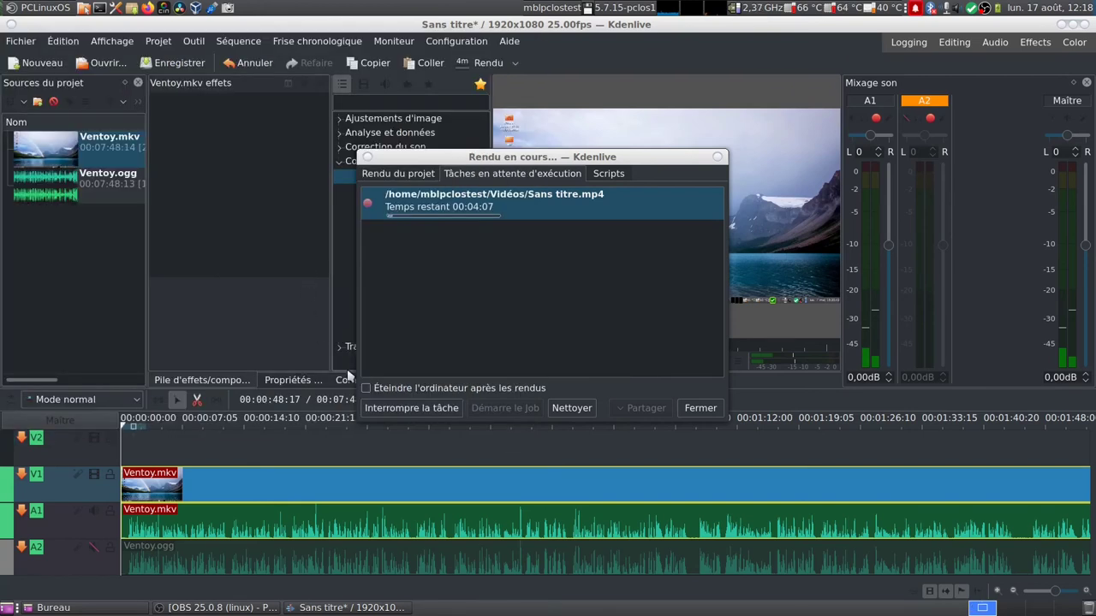
Abort the running Sans titre.mp4 render, clean up the job queue and close the rendering dialog
{"action": "left_click", "coordinate": [402, 411]}
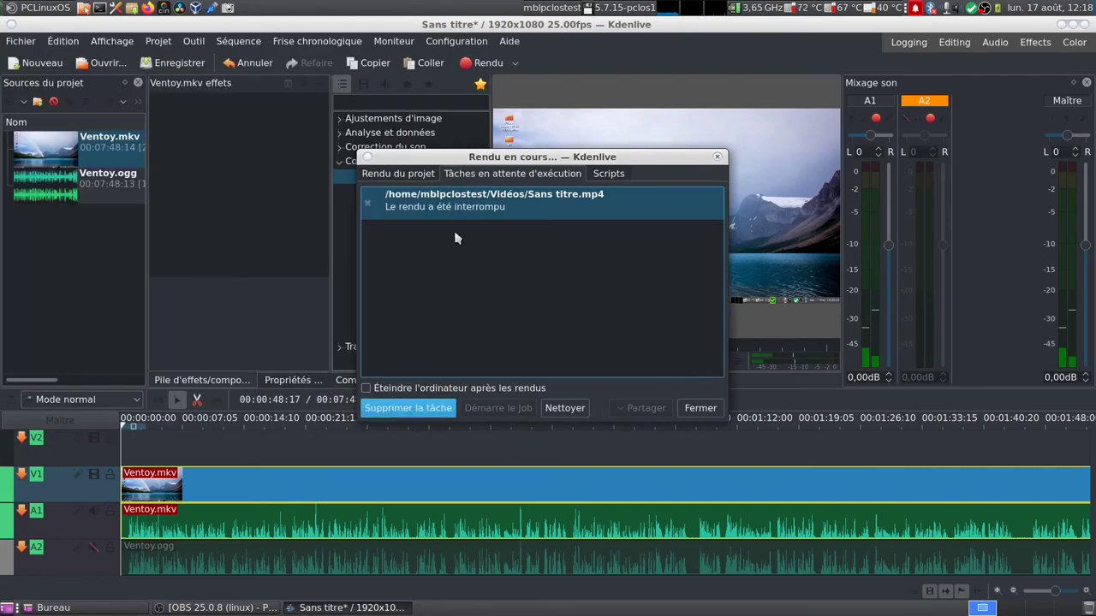
{"action": "left_click", "coordinate": [562, 408]}
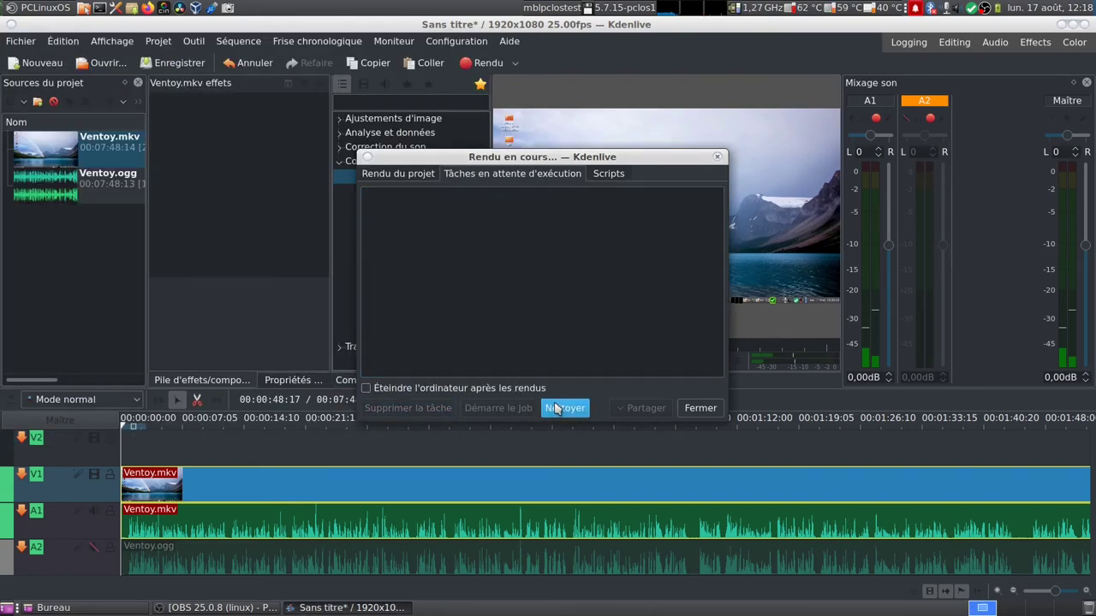
{"action": "left_click", "coordinate": [702, 410]}
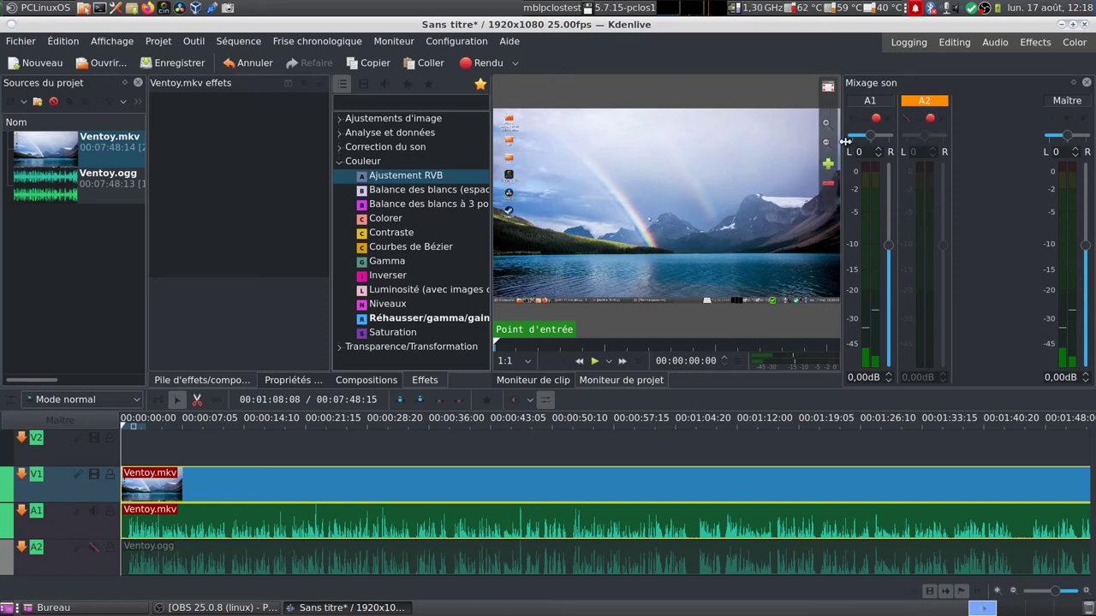
Tour the Logging, Editing, Audio and Effects workspaces in turn, ending on the Color workspace
{"action": "left_click", "coordinate": [911, 48]}
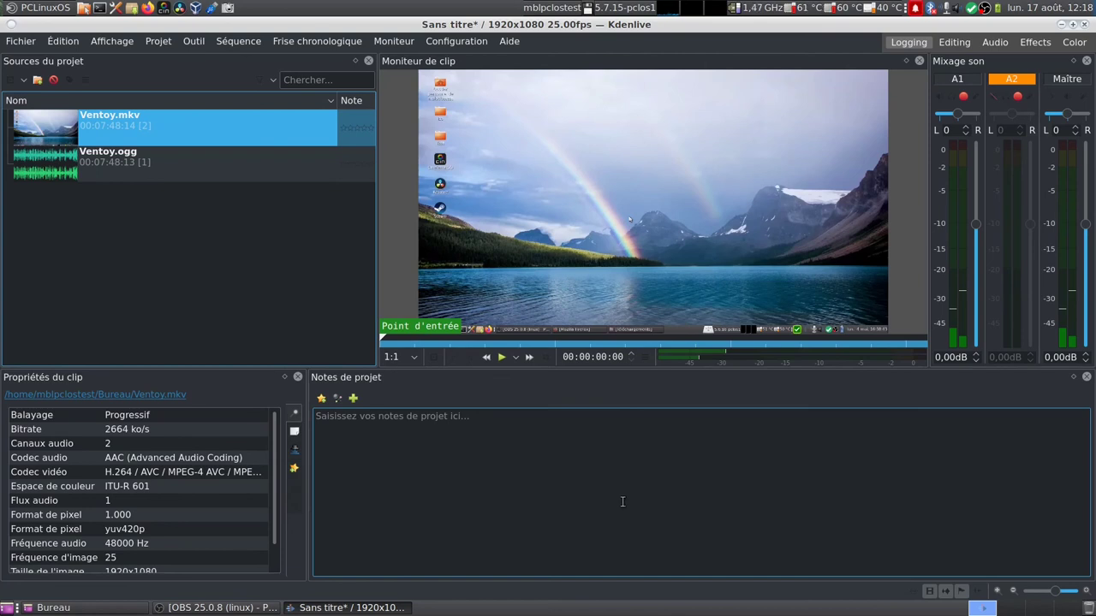
{"action": "left_click", "coordinate": [952, 43]}
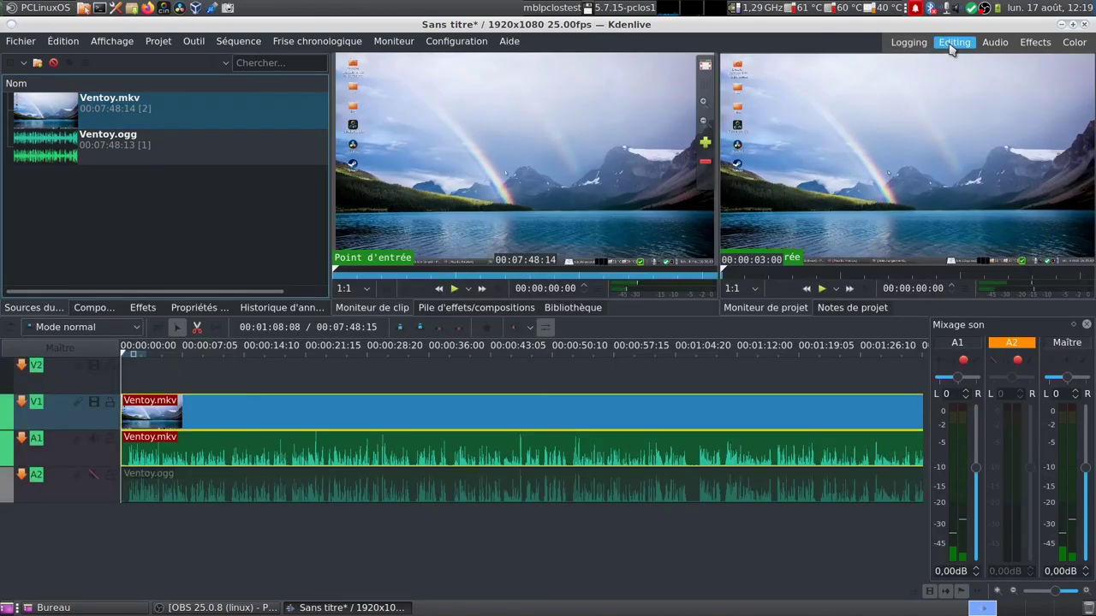
{"action": "left_click", "coordinate": [988, 44]}
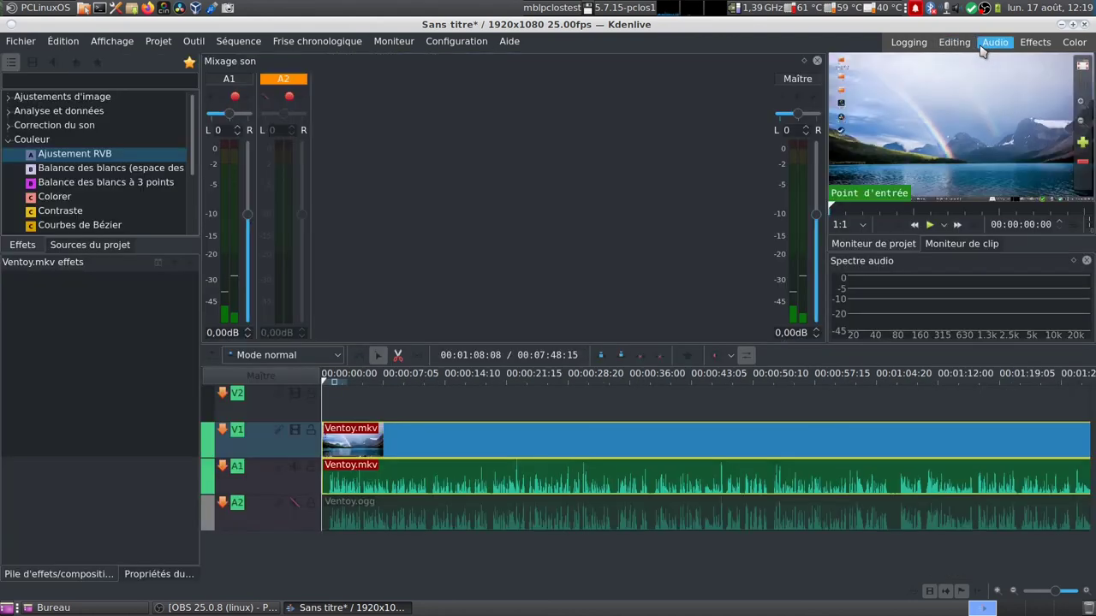
{"action": "left_click", "coordinate": [1034, 43]}
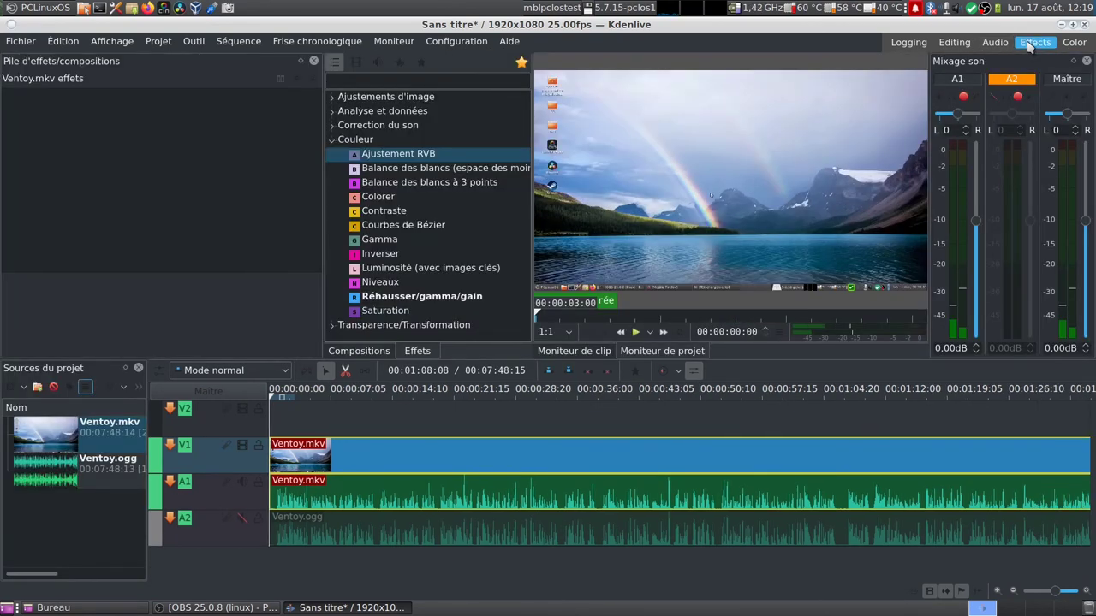
{"action": "left_click", "coordinate": [1080, 45]}
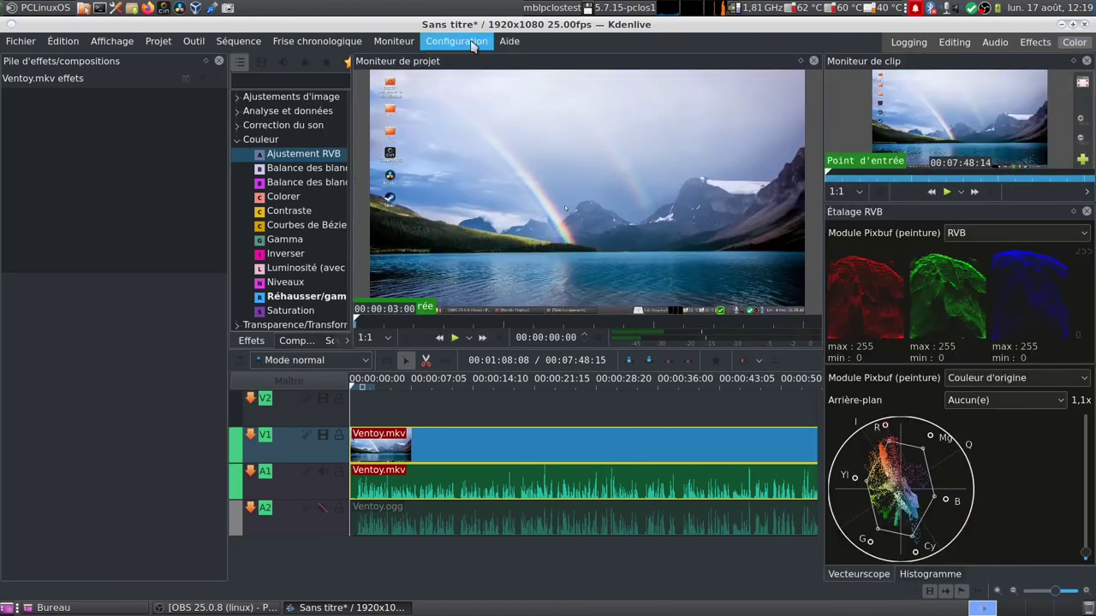
Review the cached data of the current project and of all projects, and close the cache management dialog
{"action": "left_click", "coordinate": [471, 41]}
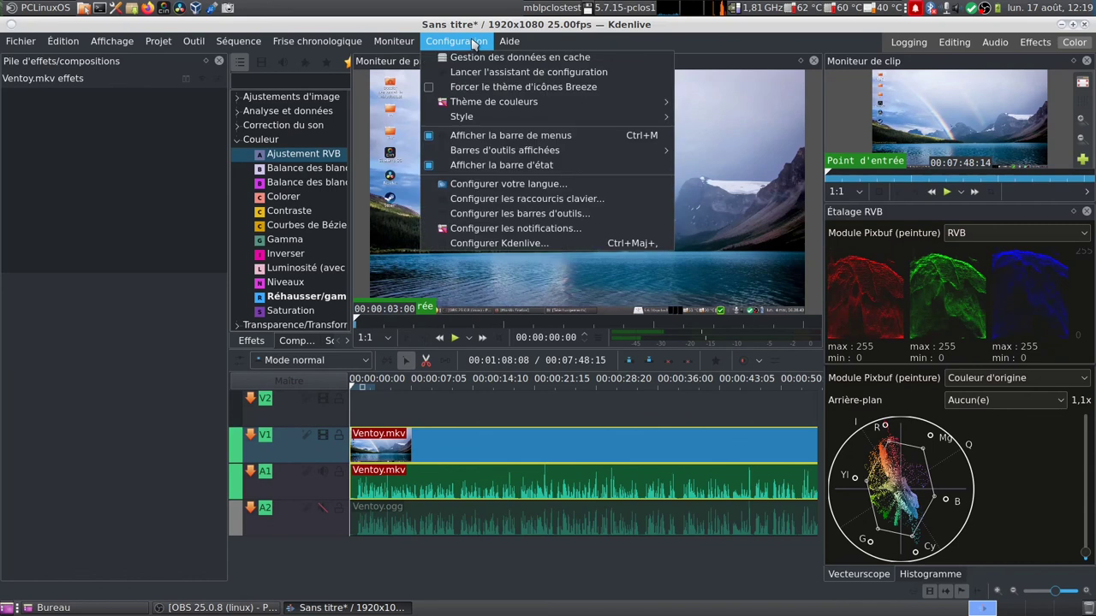
{"action": "left_click", "coordinate": [470, 65]}
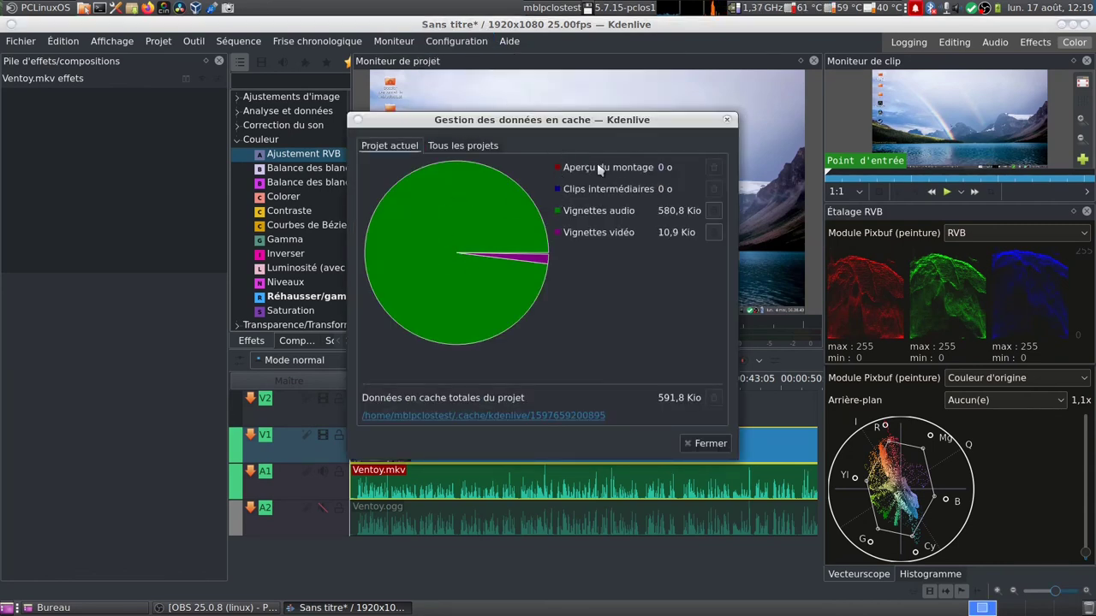
{"action": "left_click", "coordinate": [394, 150]}
{"action": "left_click", "coordinate": [430, 147]}
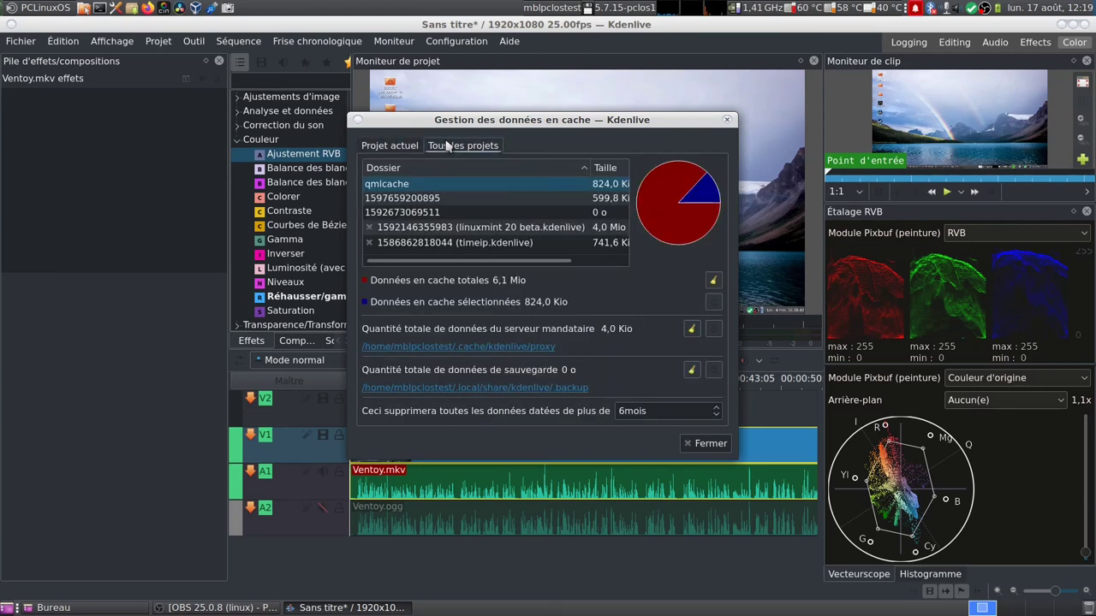
{"action": "left_click", "coordinate": [702, 443]}
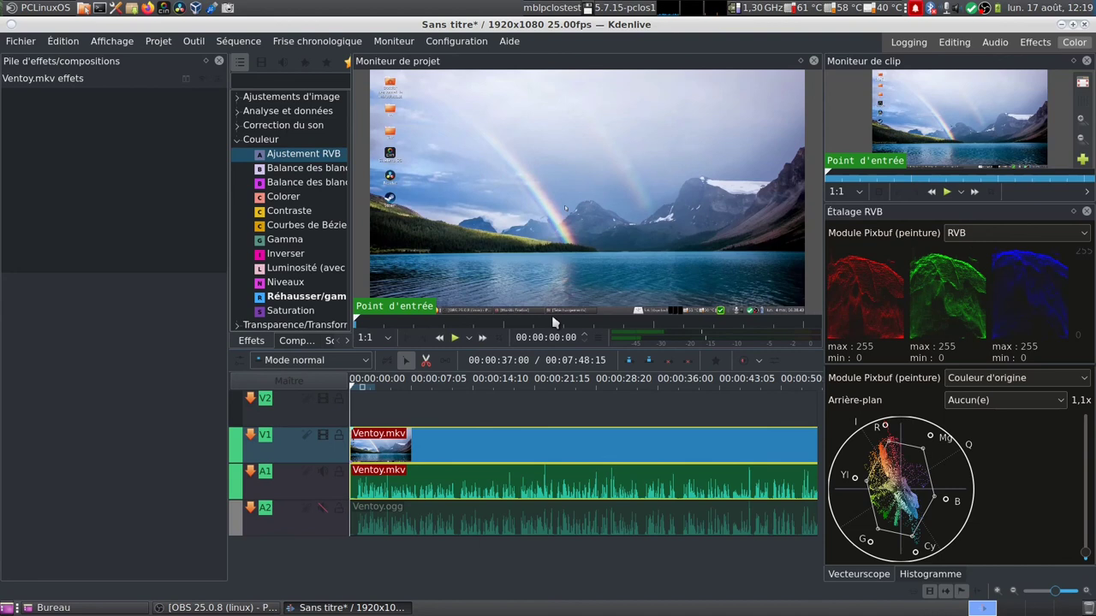
View the project's Save As dialog and leave it without saving
{"action": "left_click", "coordinate": [26, 45]}
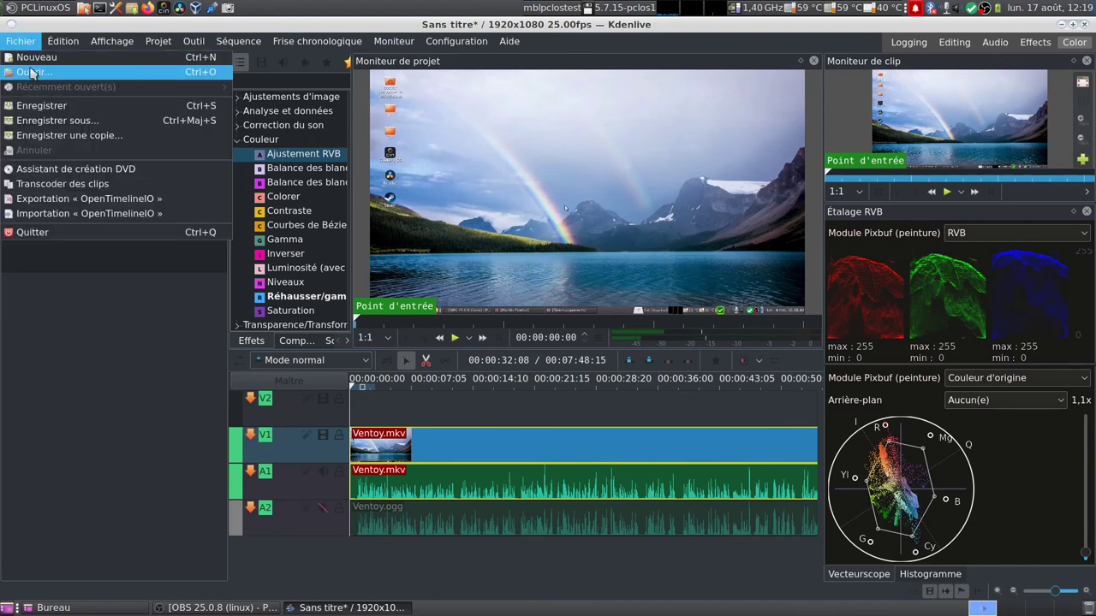
{"action": "left_click", "coordinate": [40, 119]}
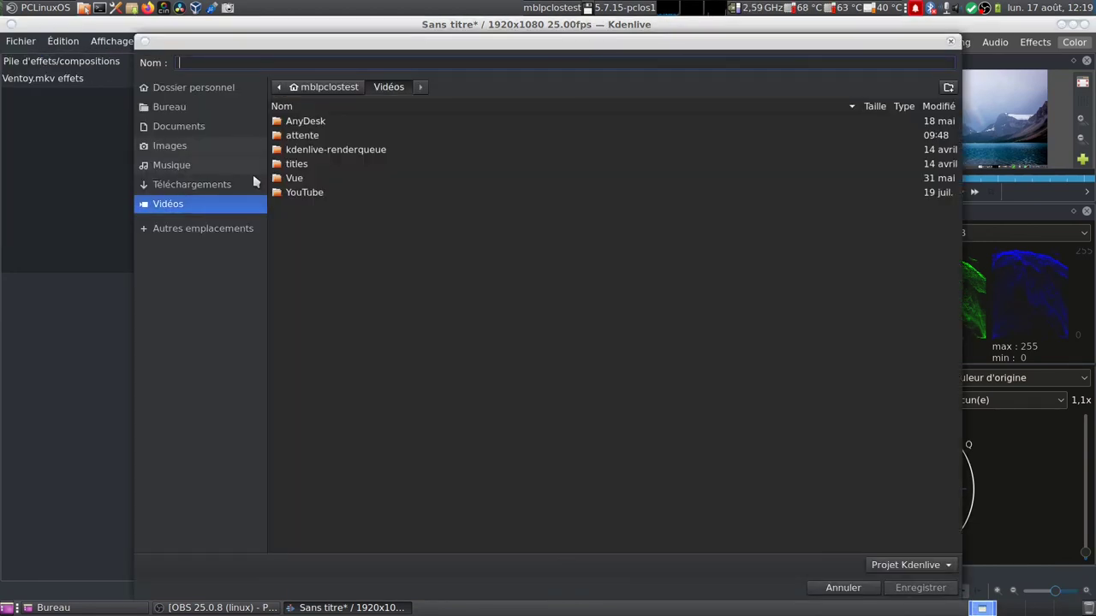
{"action": "left_click", "coordinate": [839, 588]}
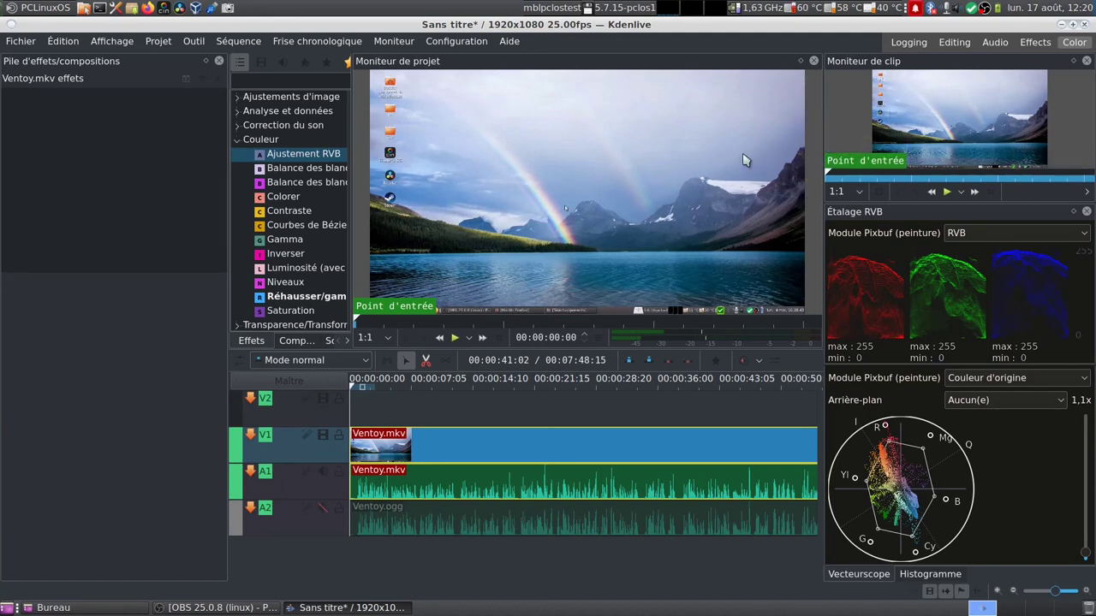
Minimize the Kdenlive window, deselect the two Ventoy files and close the Bureau file manager window
{"action": "left_click", "coordinate": [1062, 25]}
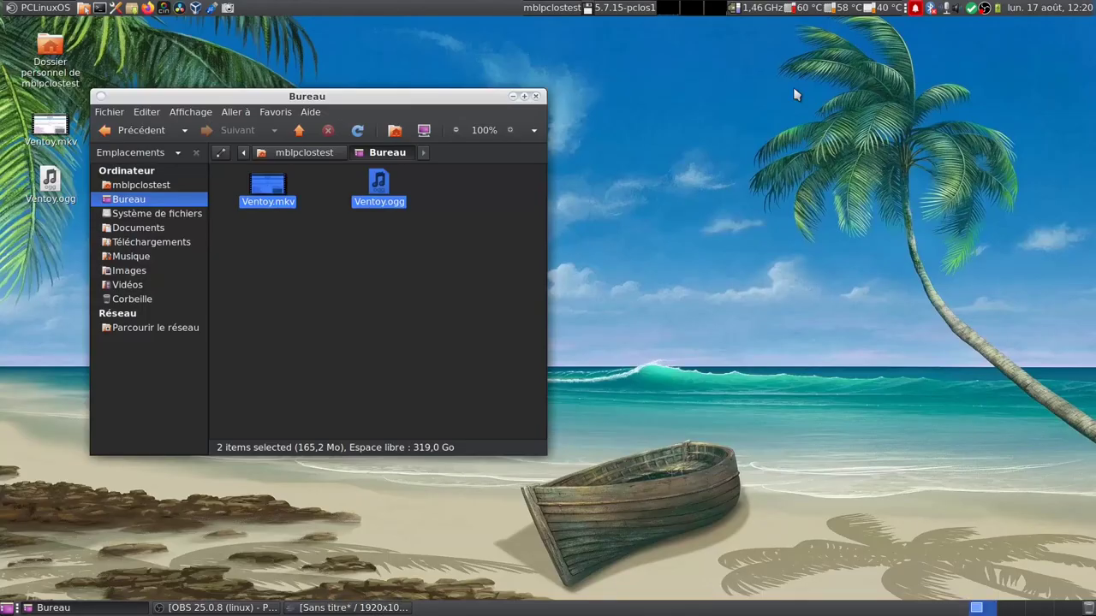
{"action": "left_click", "coordinate": [477, 295]}
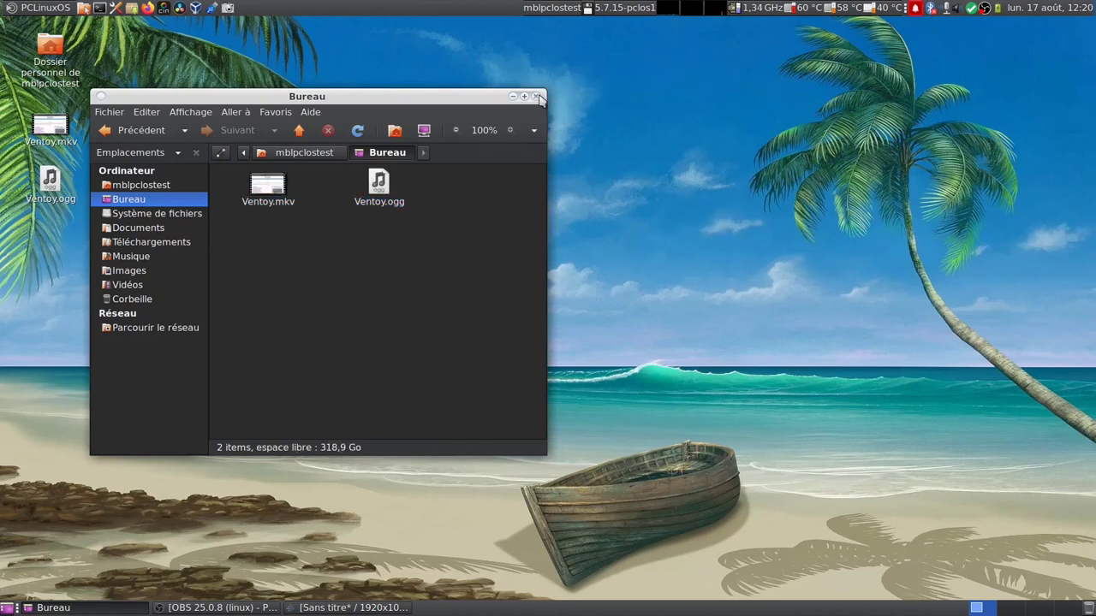
{"action": "left_click", "coordinate": [537, 96]}
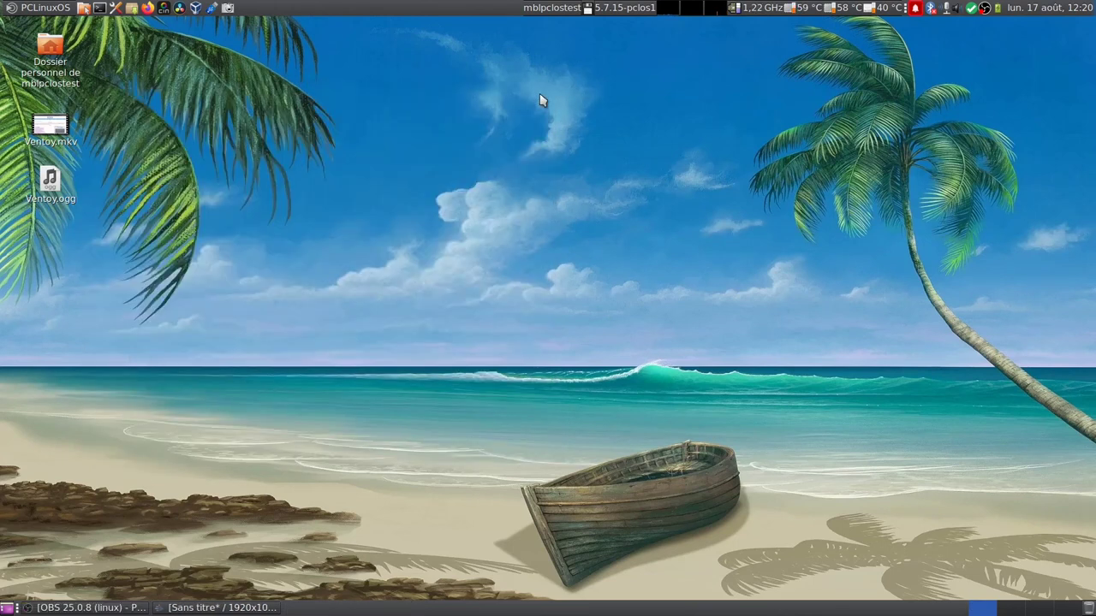